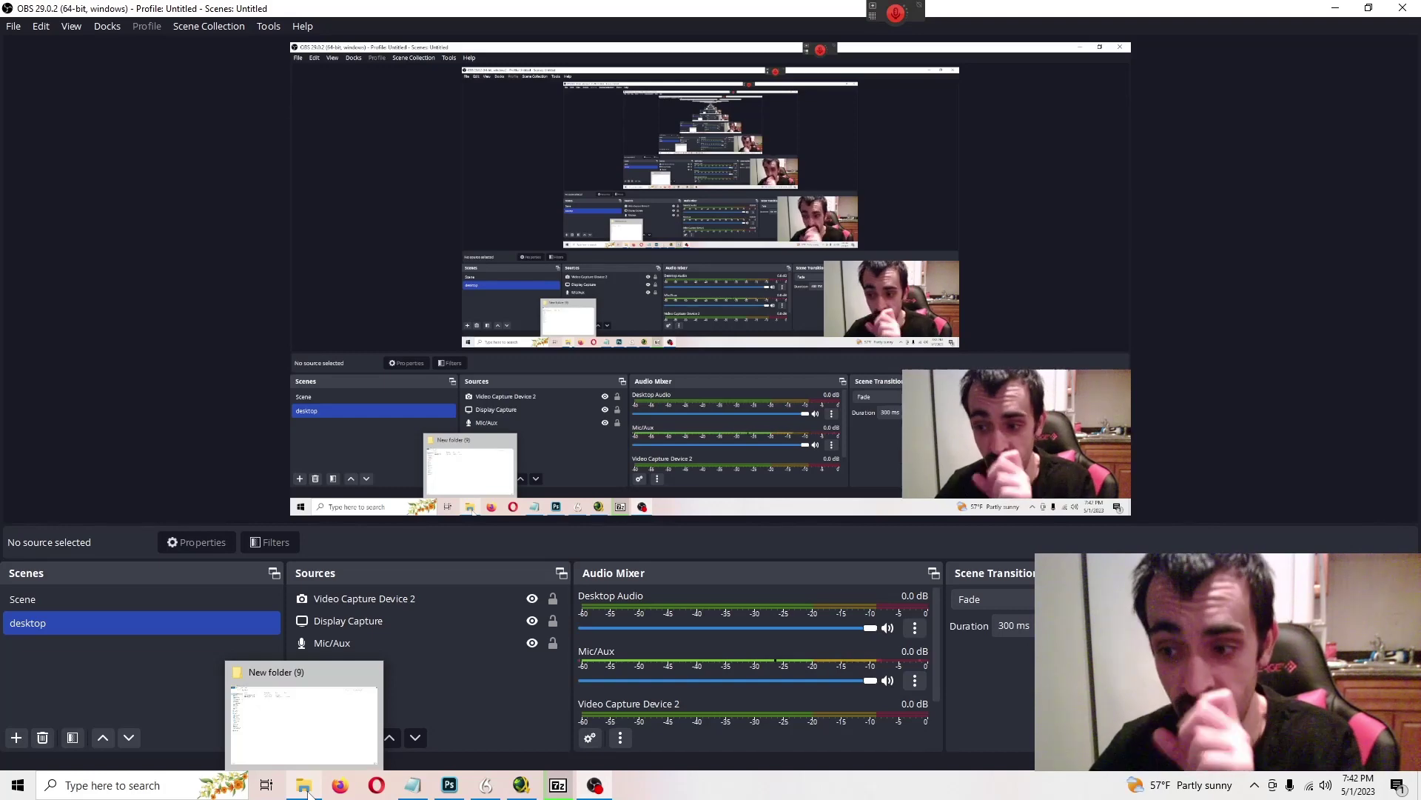
Open the extracted "install games over wifi" folder inside New folder (9) in File Explorer.
click(307, 724)
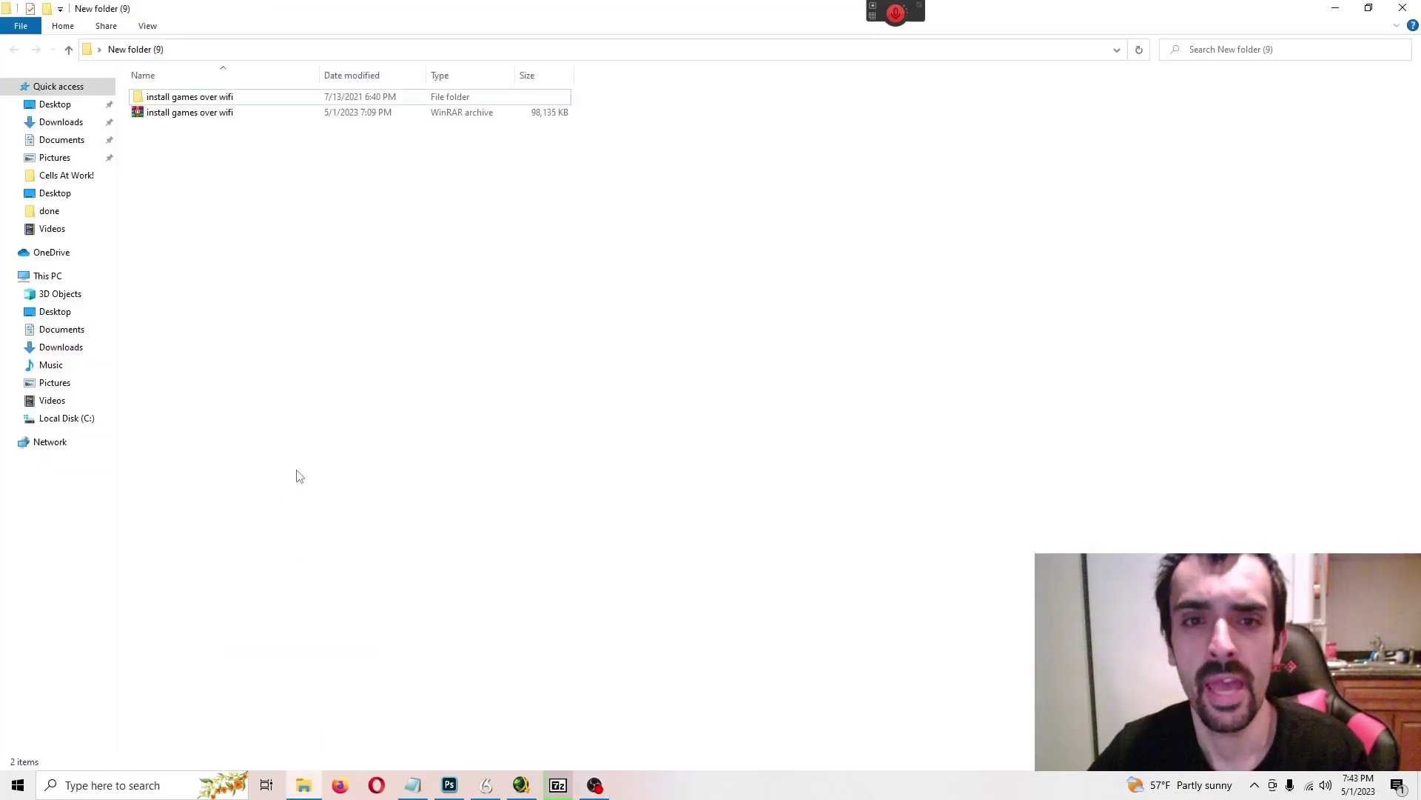
click(205, 113)
right_click(206, 114)
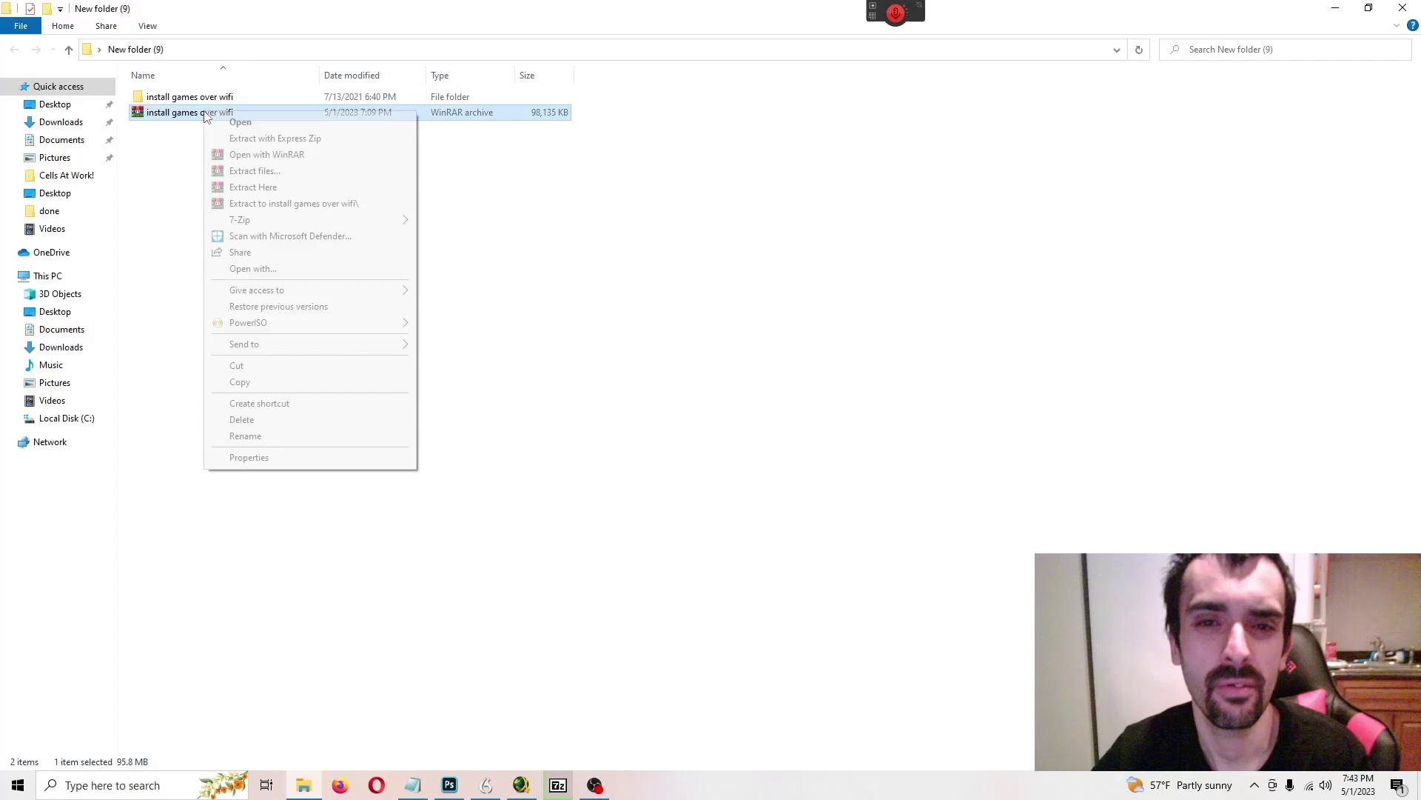
click(176, 155)
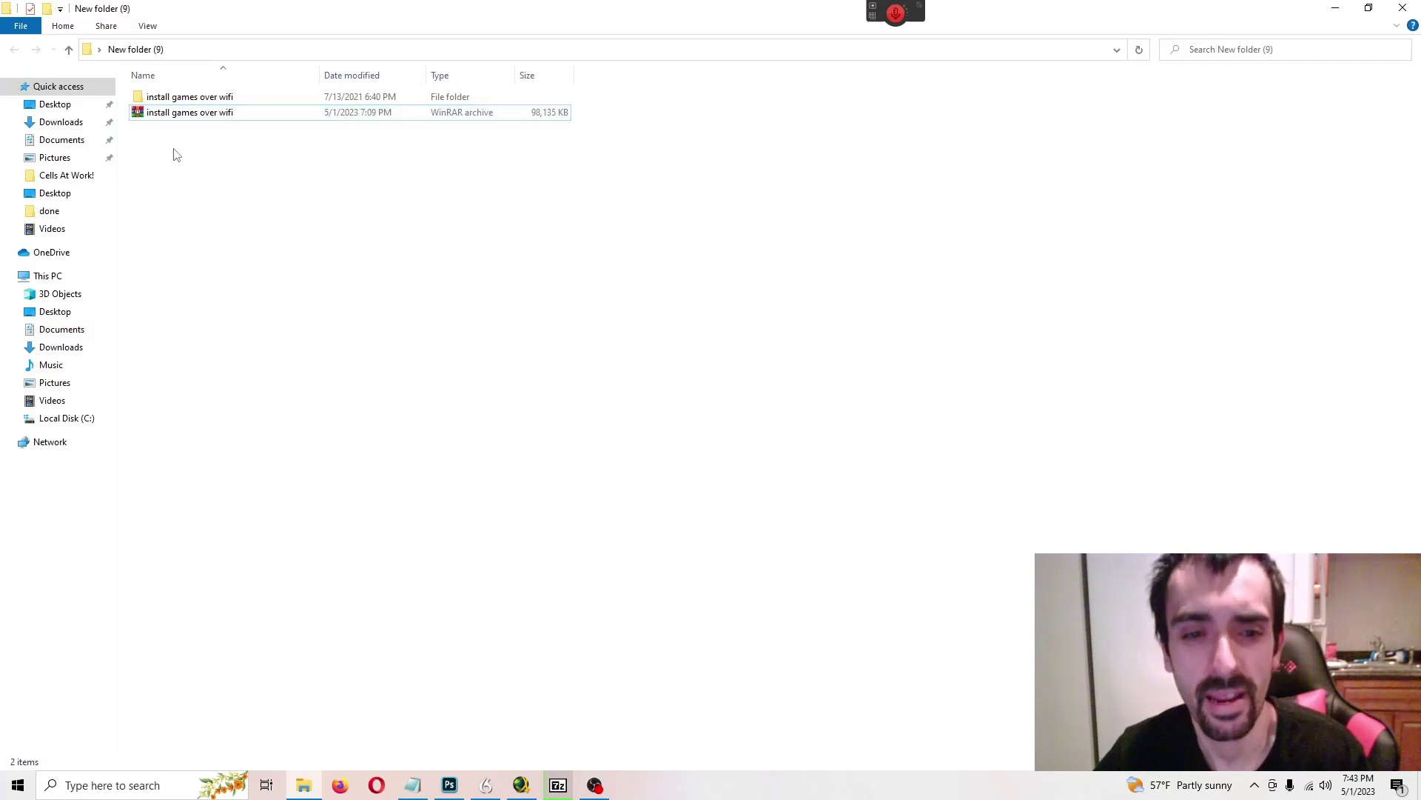
double_click(189, 99)
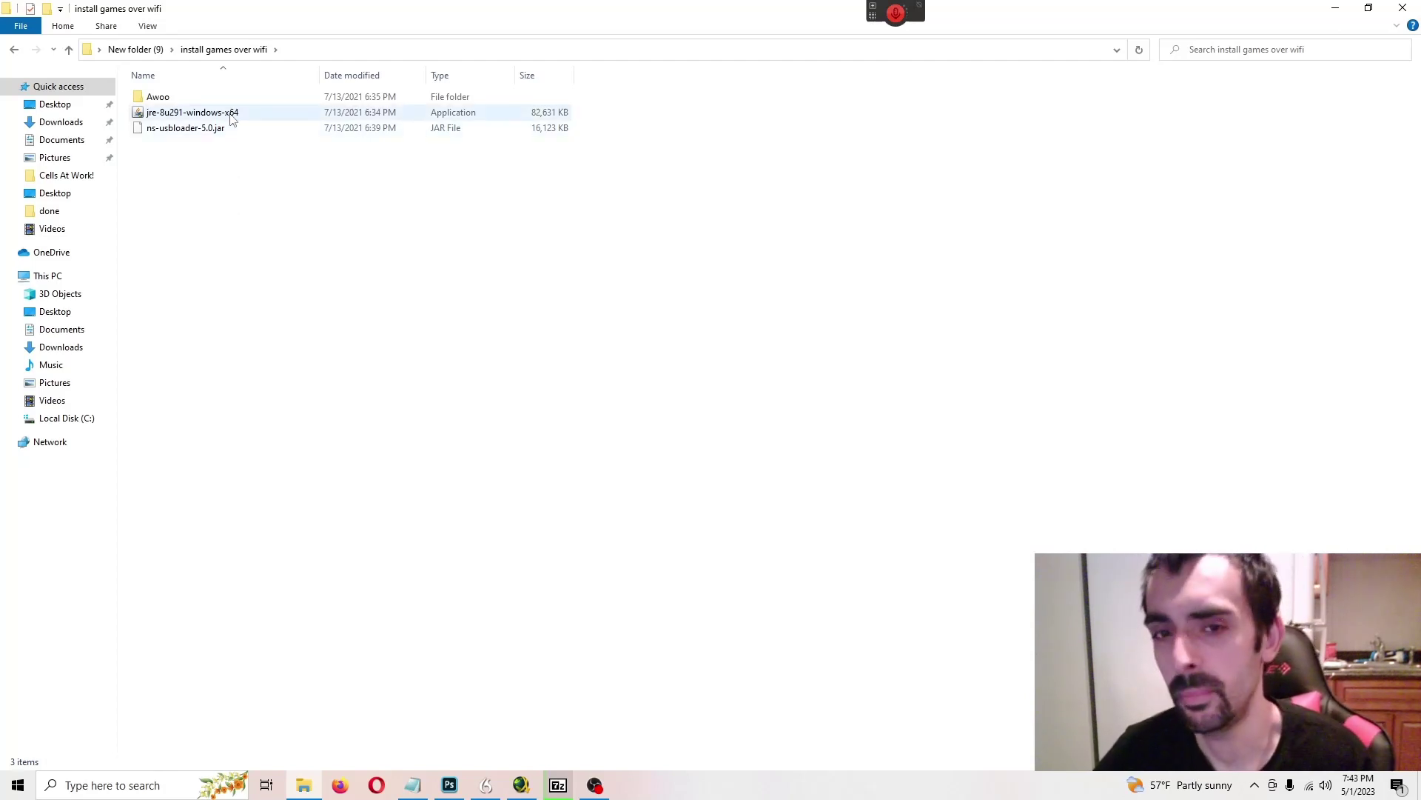
Run the jre-8u291-windows-x64 installer as administrator, install Java and close the setup.
right_click(231, 117)
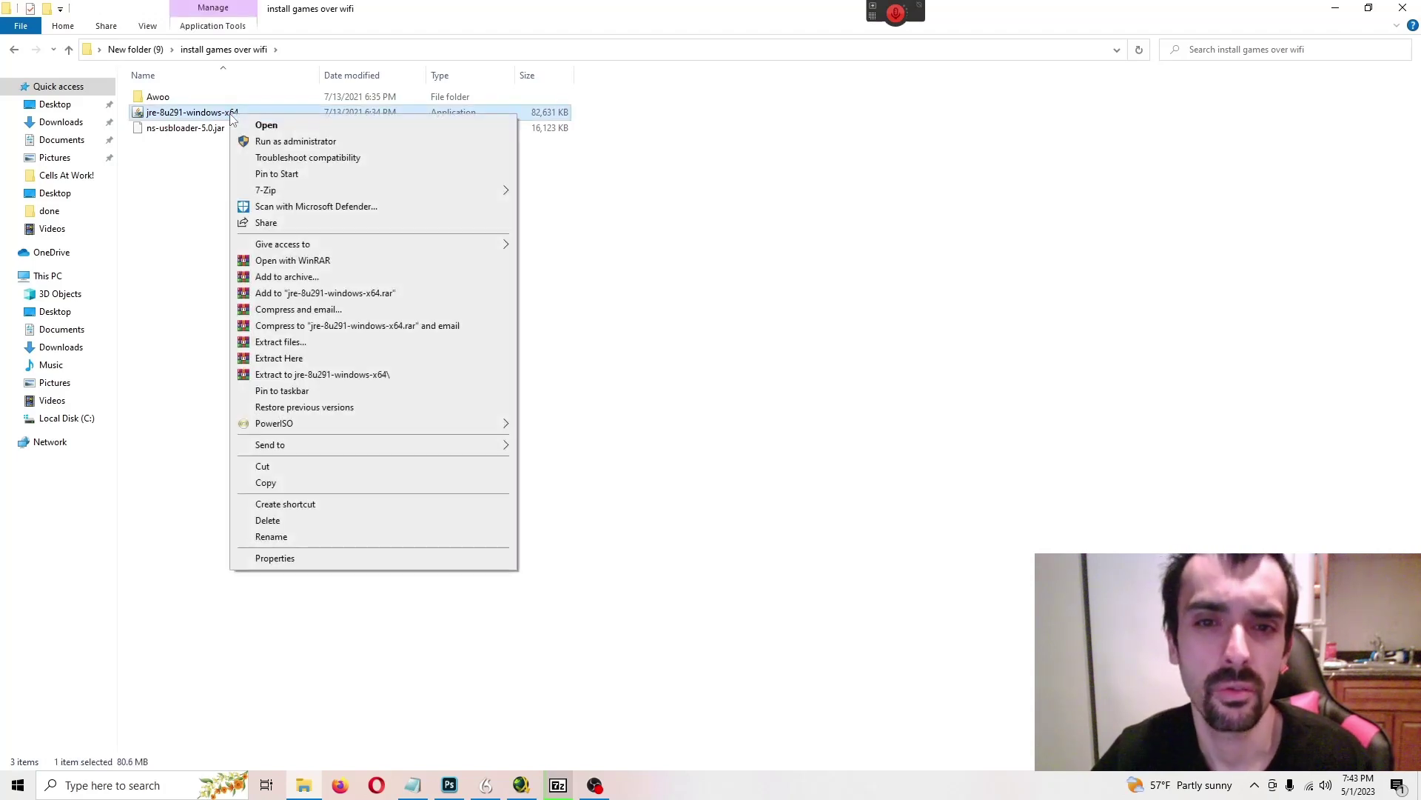
click(262, 144)
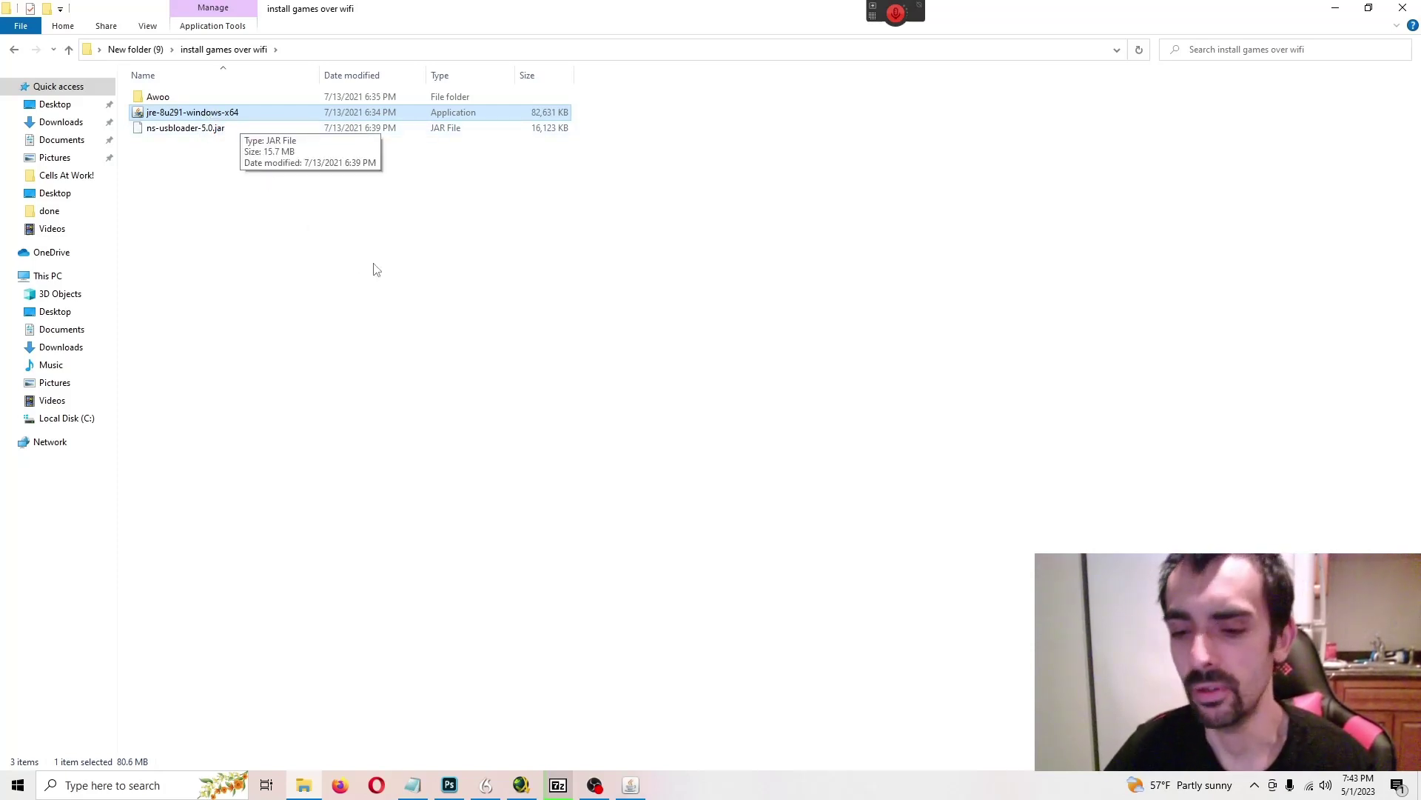
click(640, 787)
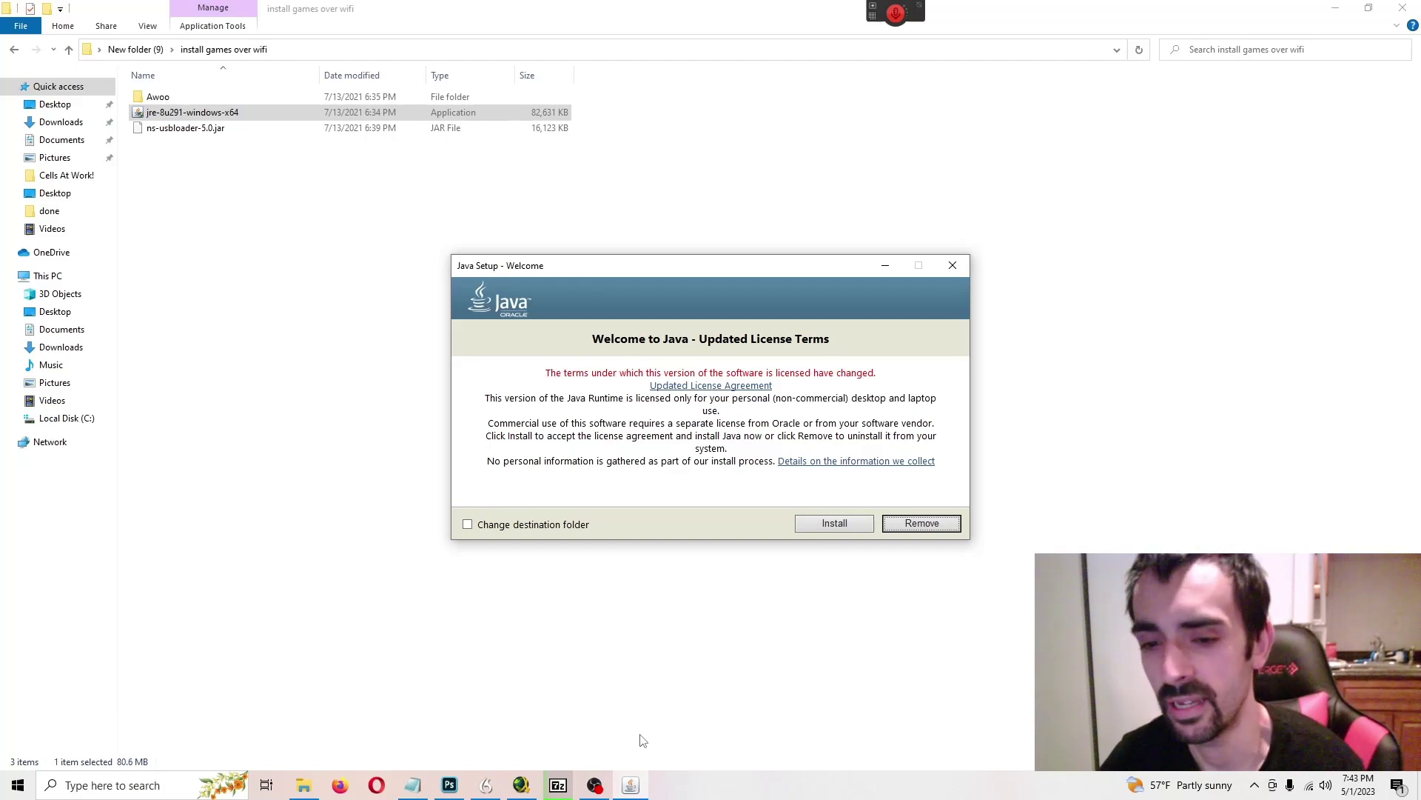
click(825, 525)
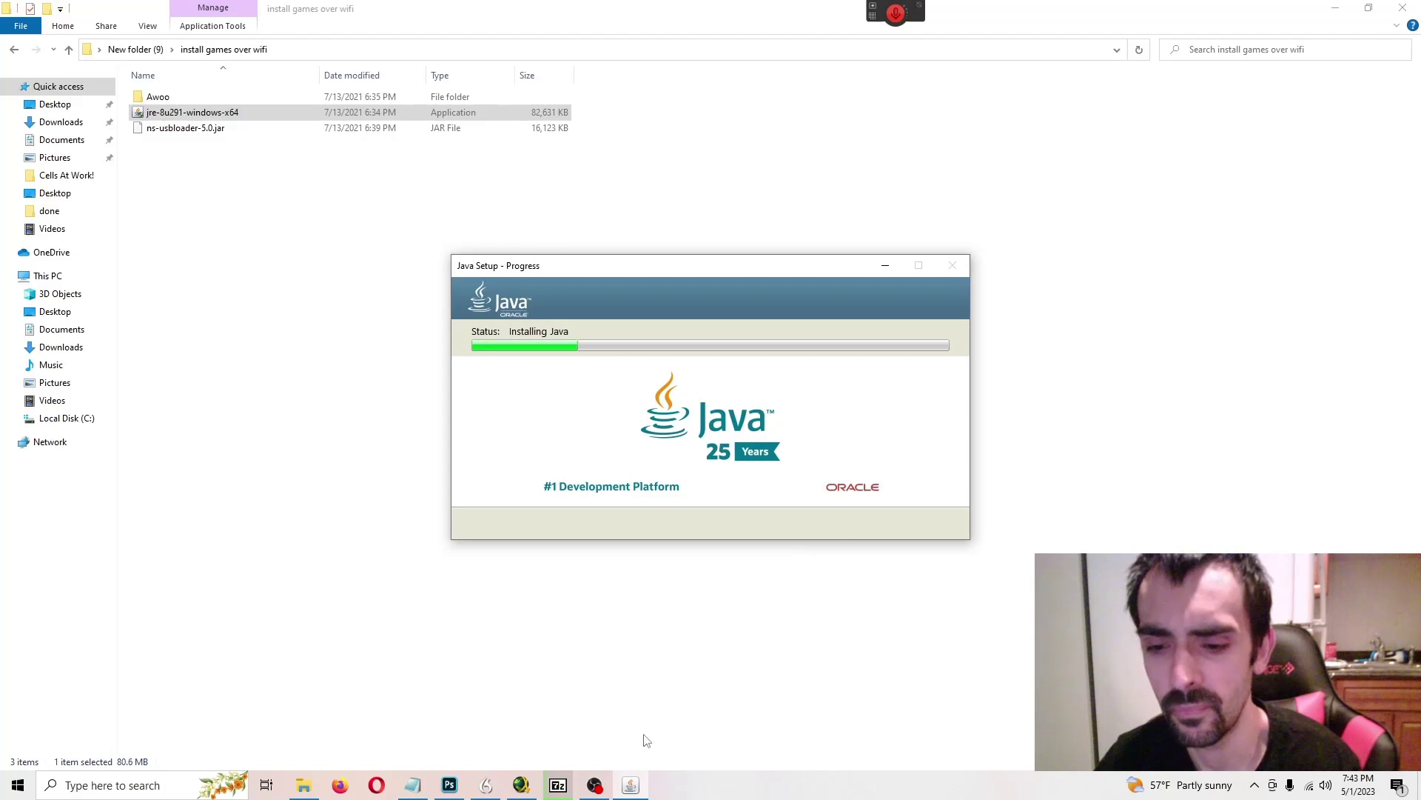
click(598, 789)
click(598, 791)
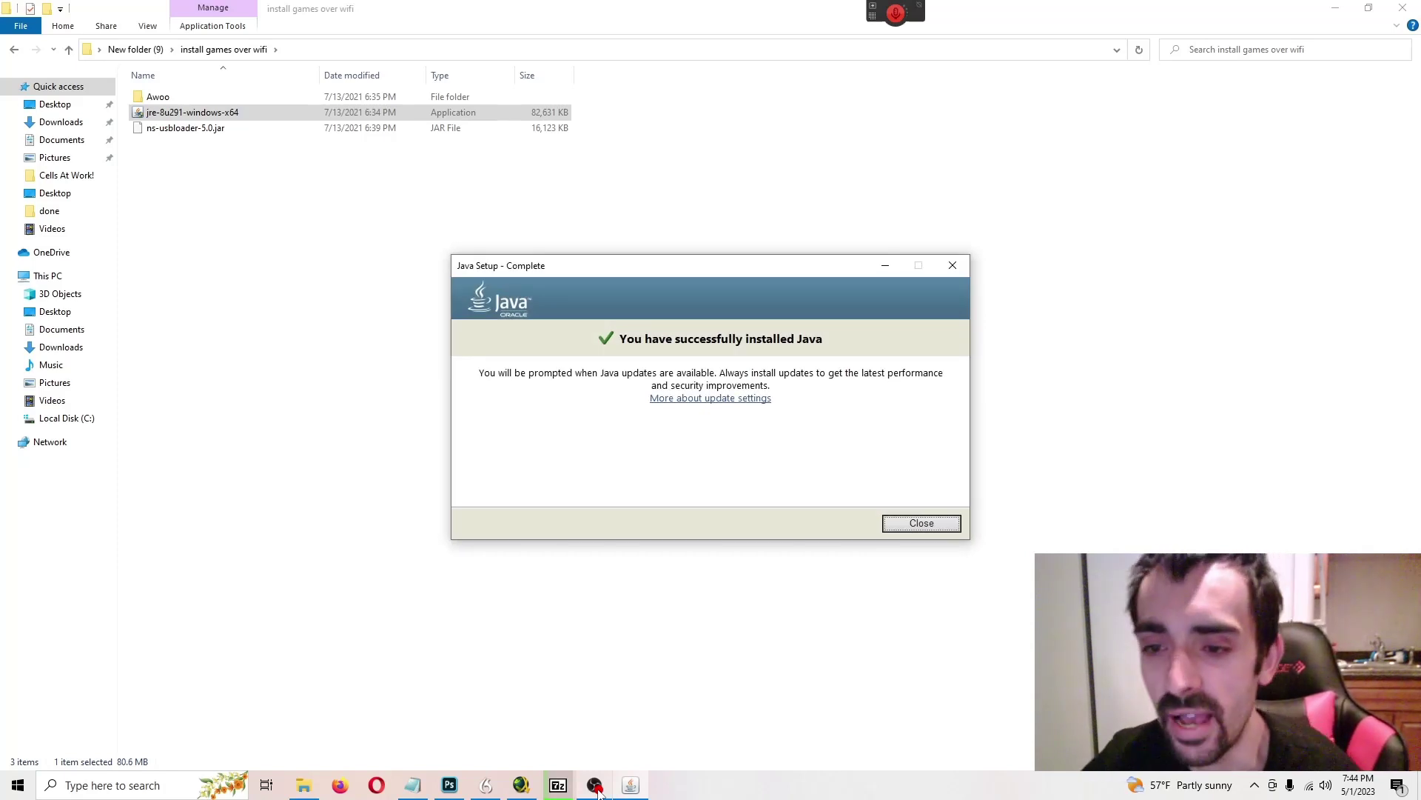
click(923, 523)
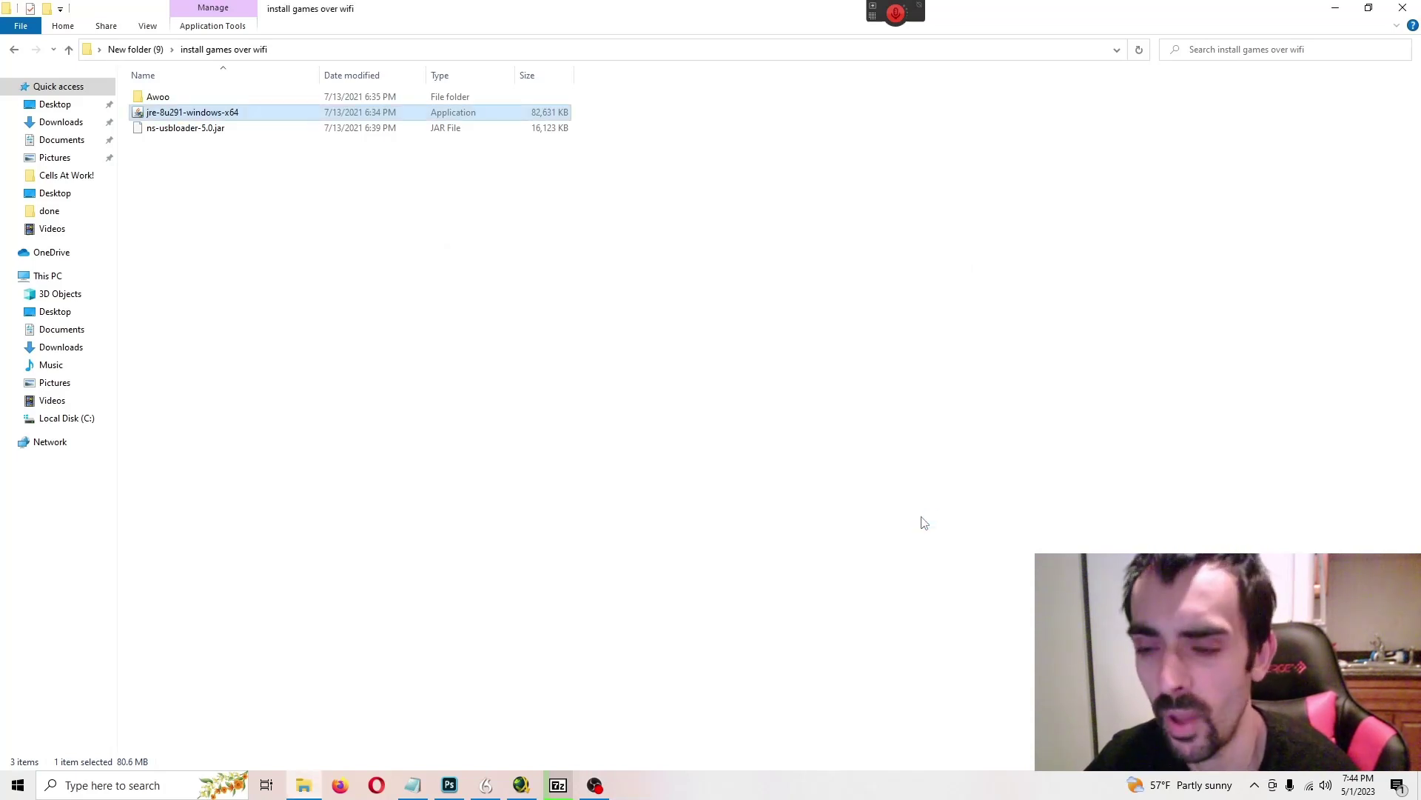
Launch ns-usbloader-5.0.jar with Java(TM) Platform SE binary.
click(204, 134)
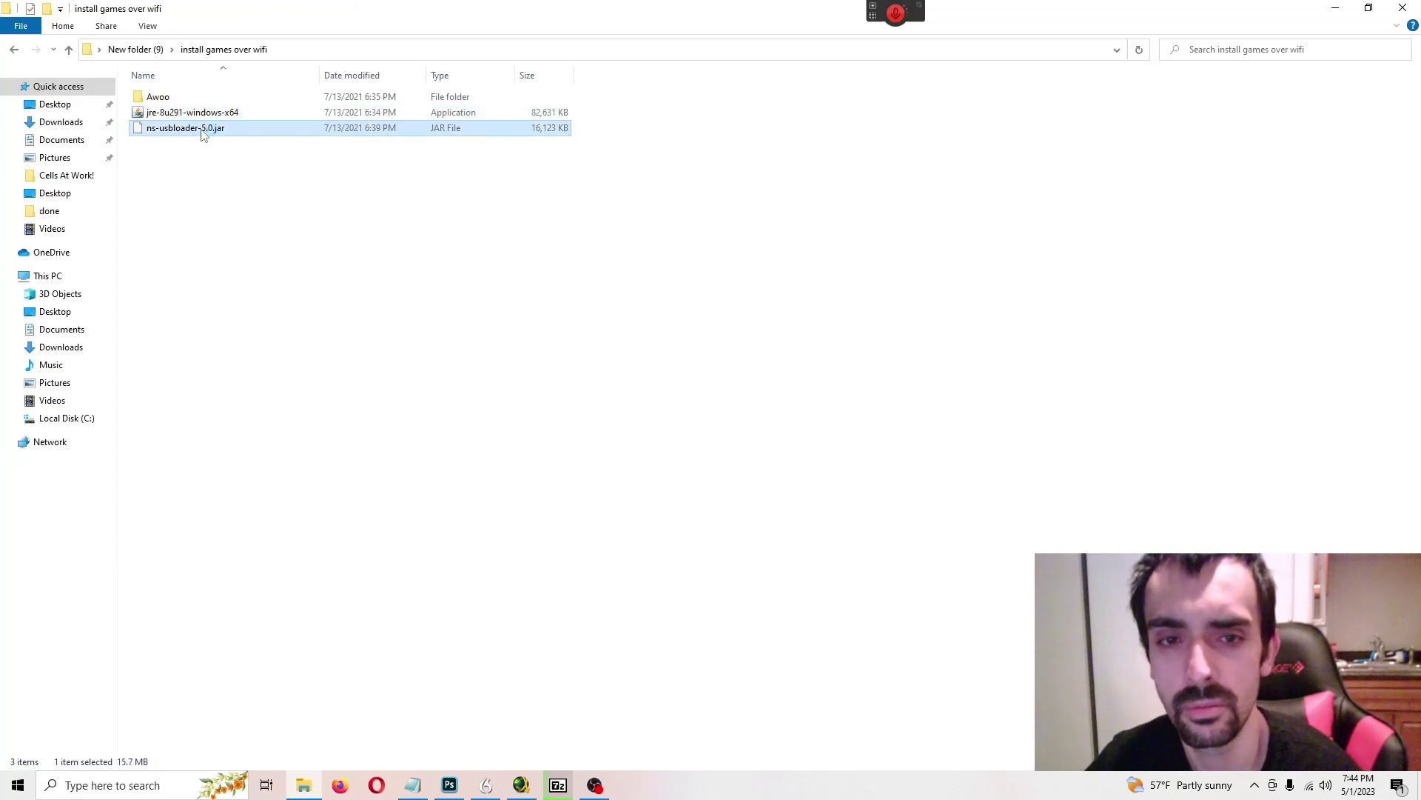
double_click(203, 133)
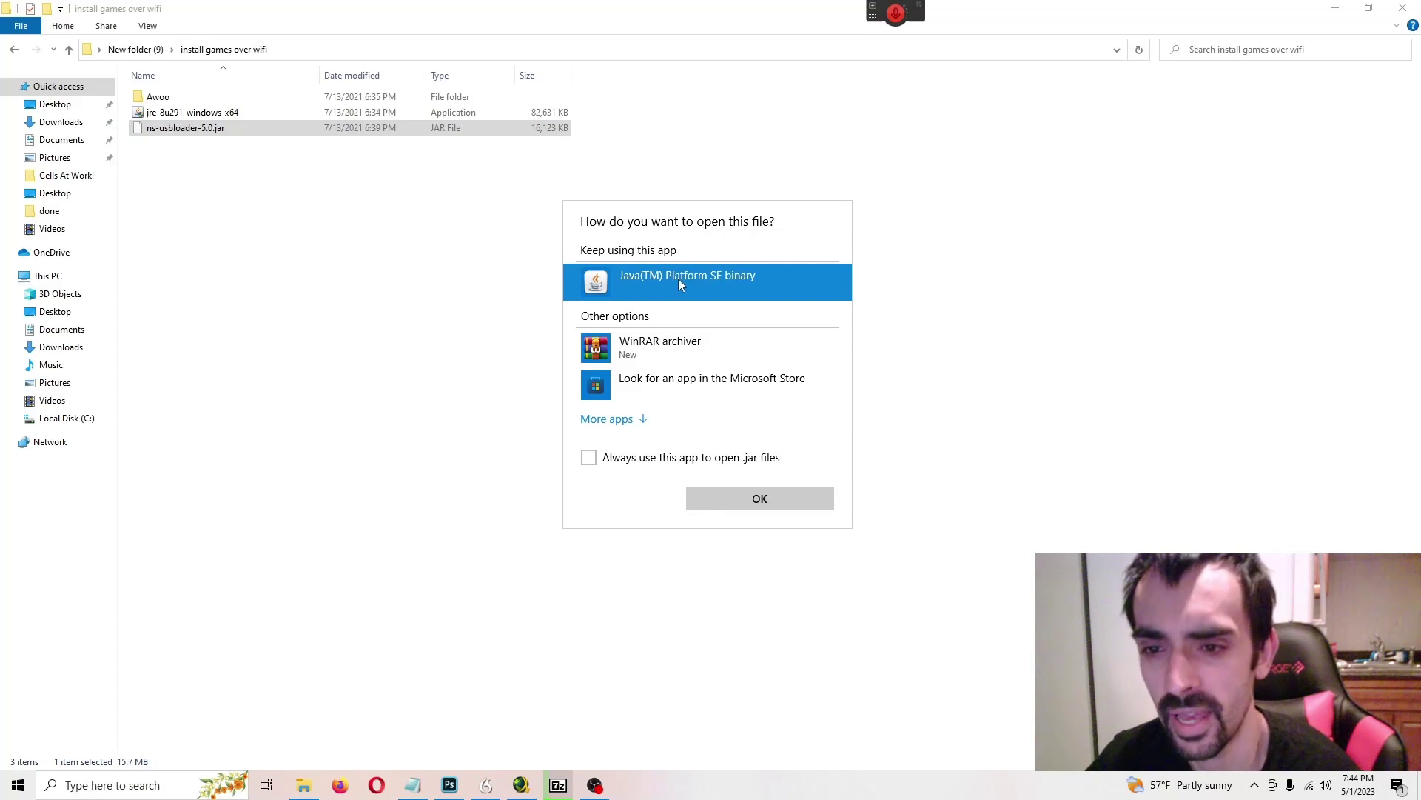
click(783, 500)
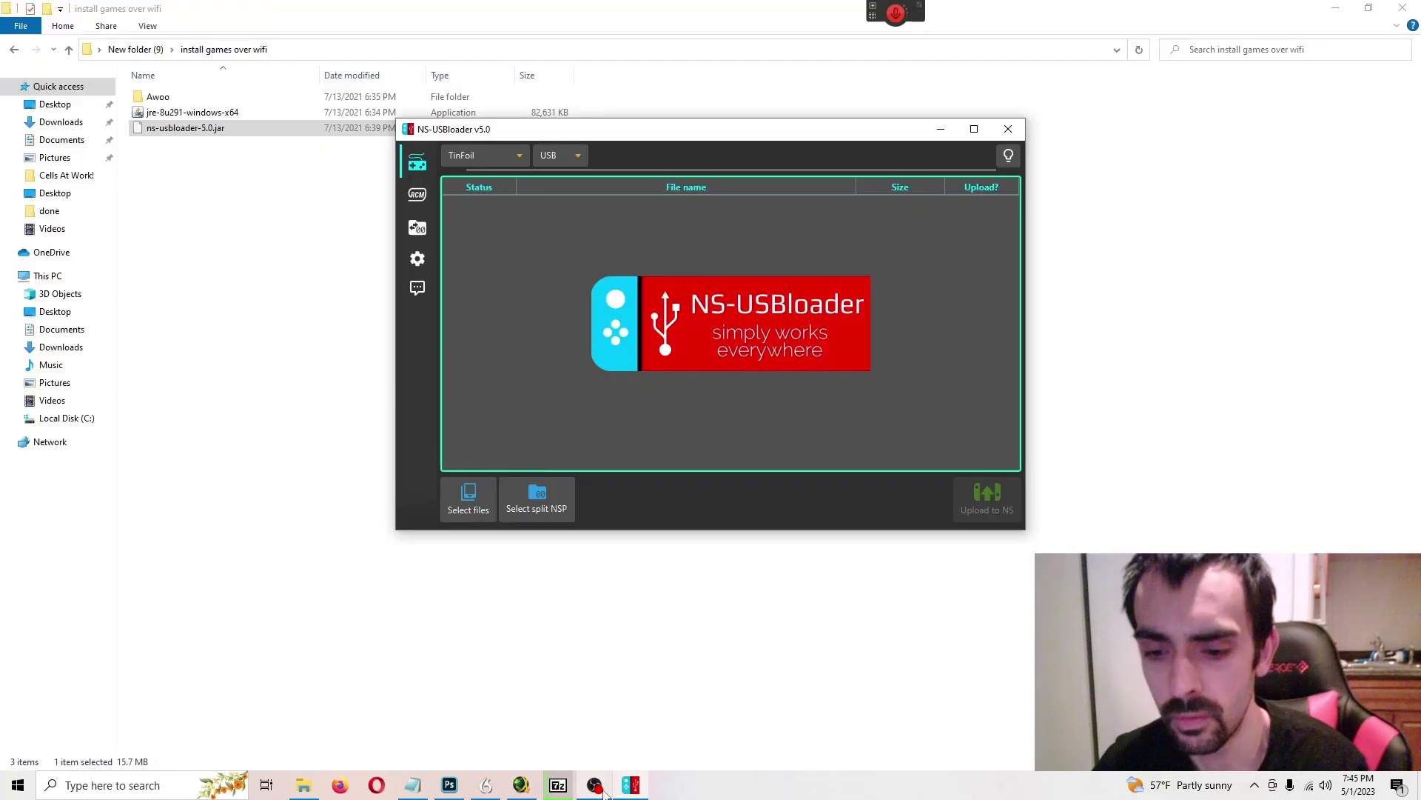
click(974, 129)
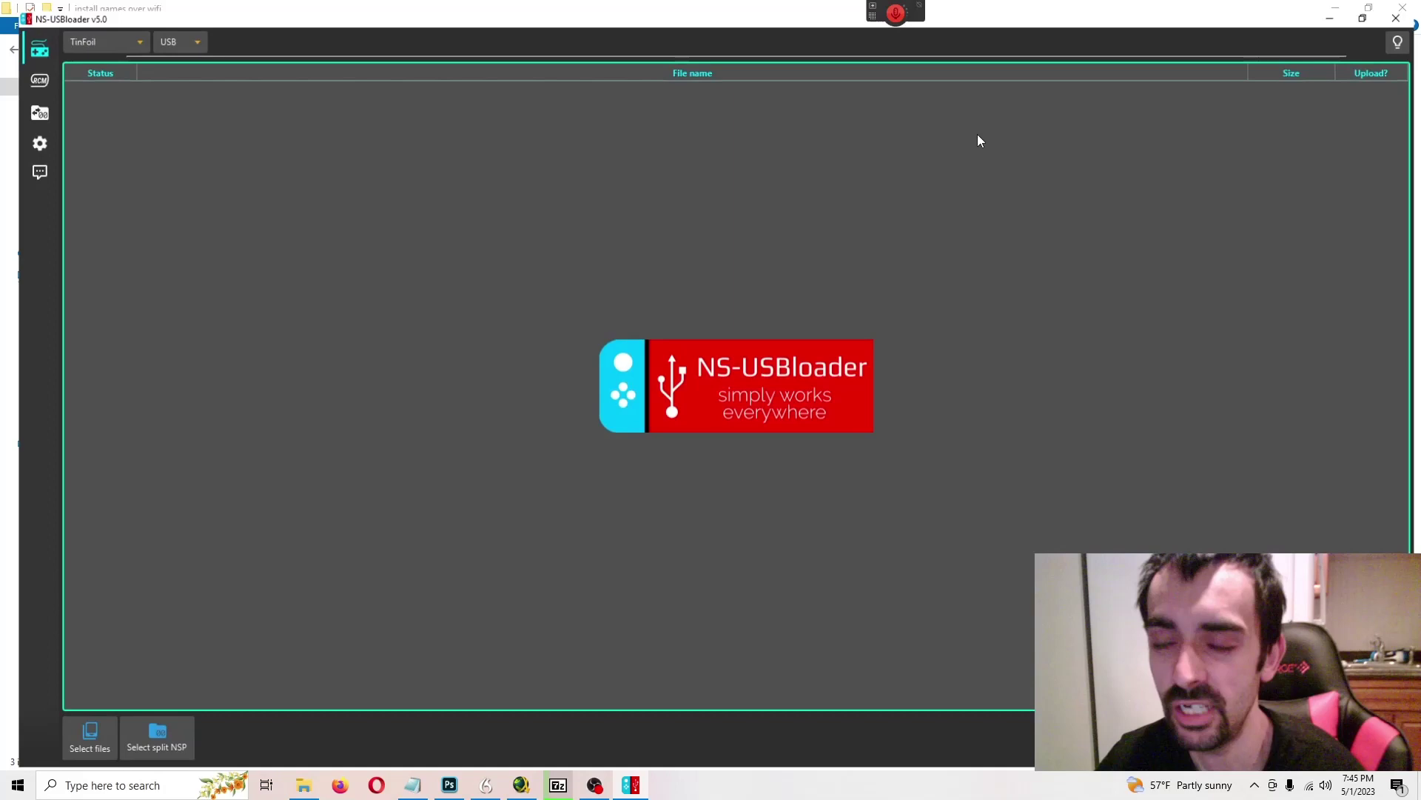
click(1369, 8)
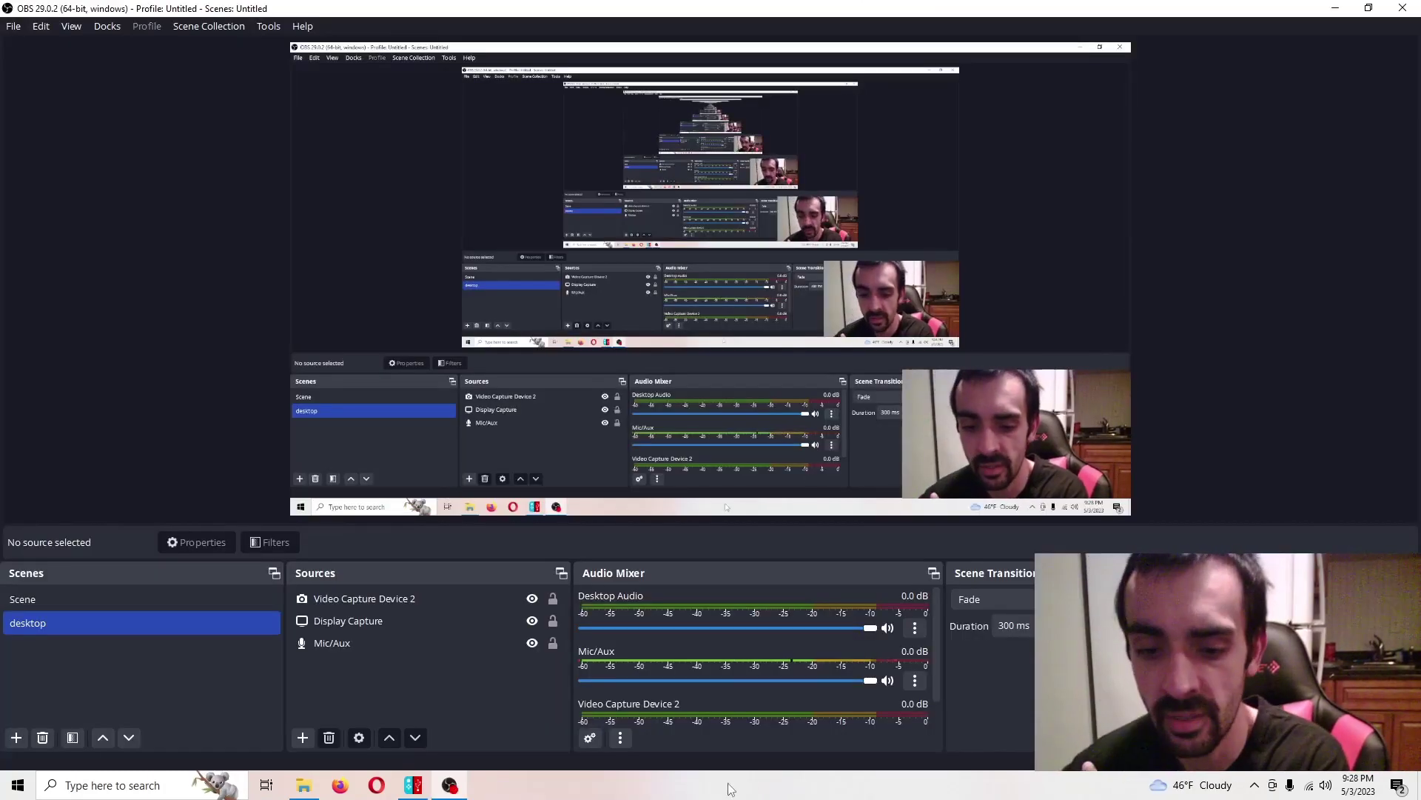
Bring NS-USBloader to the front, minimize the OBS window behind it and maximize the loader.
click(413, 785)
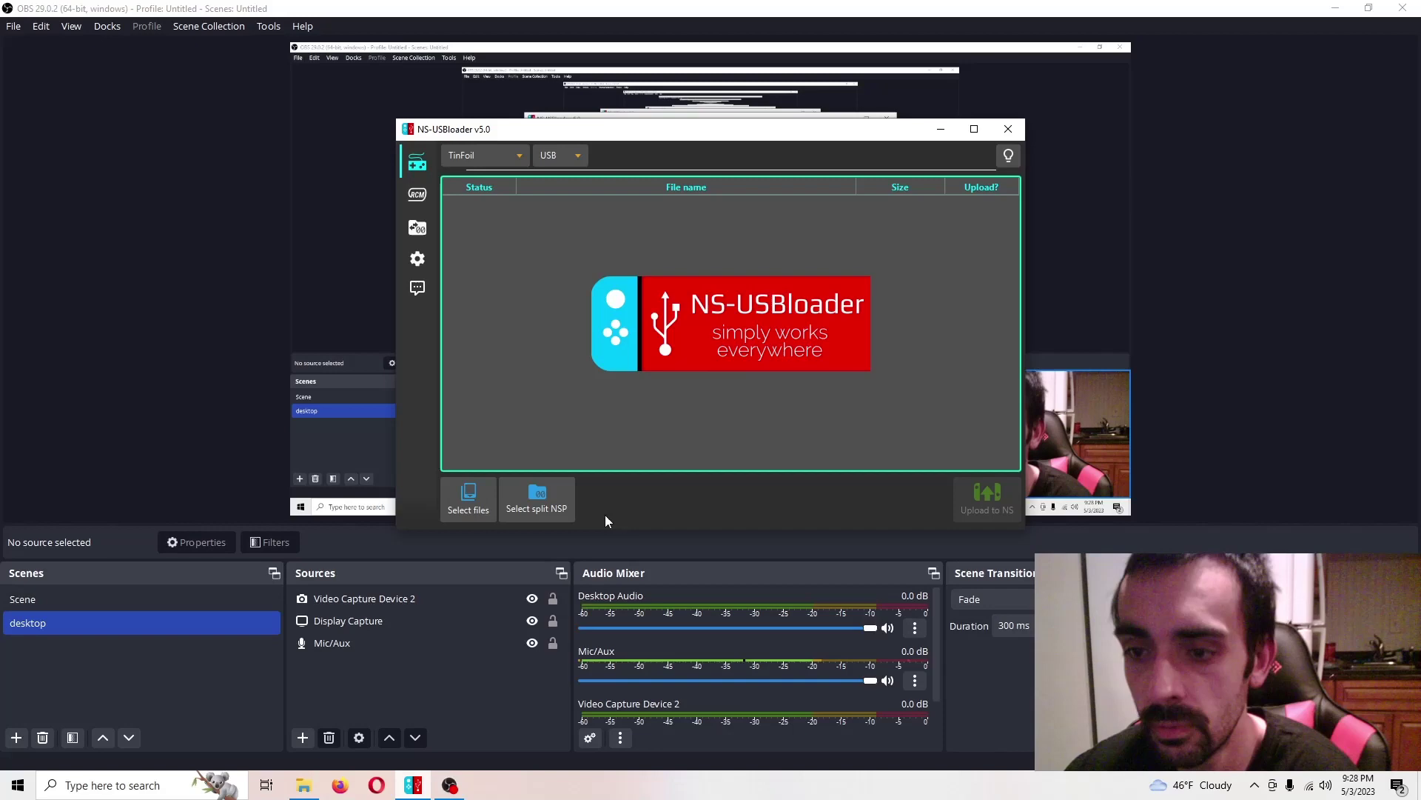
click(1335, 8)
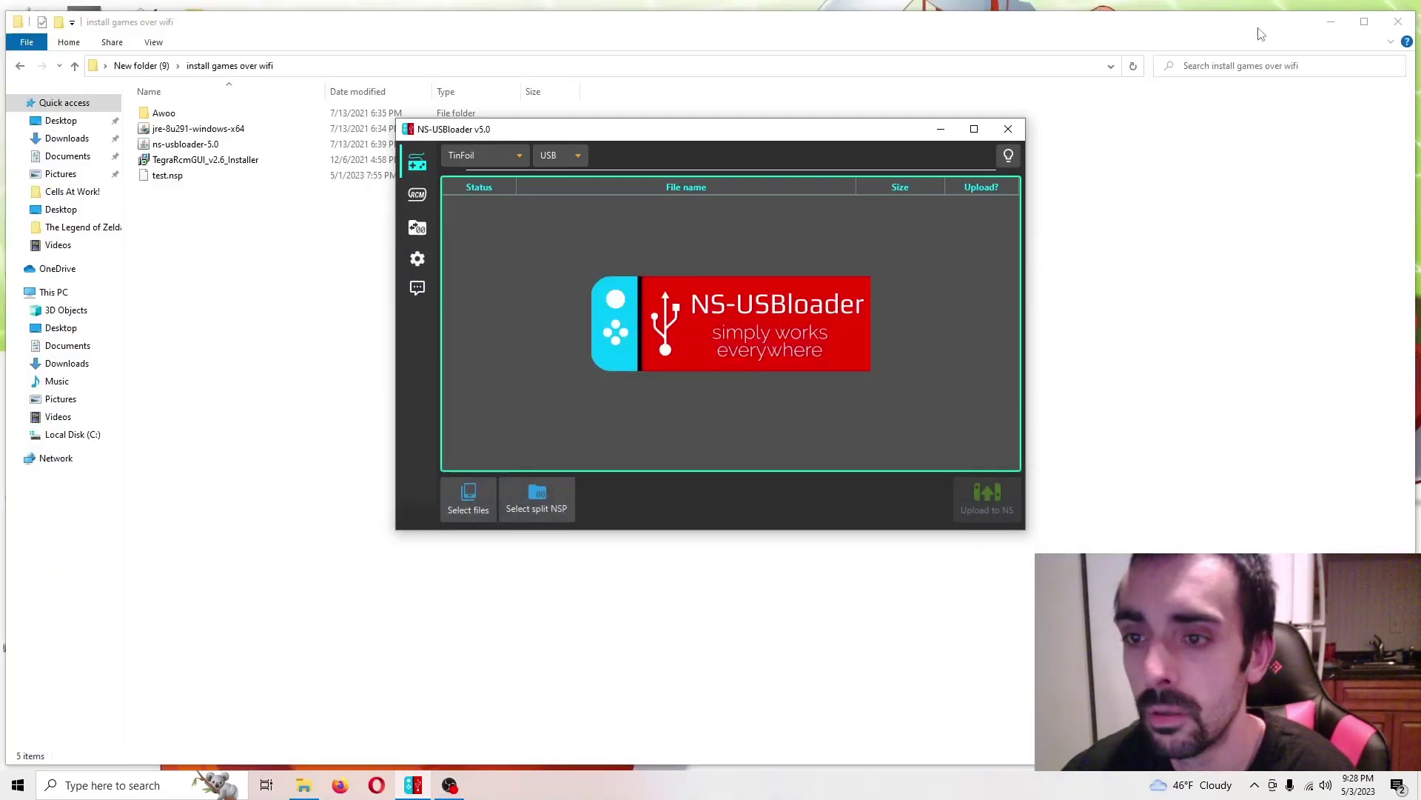
click(974, 129)
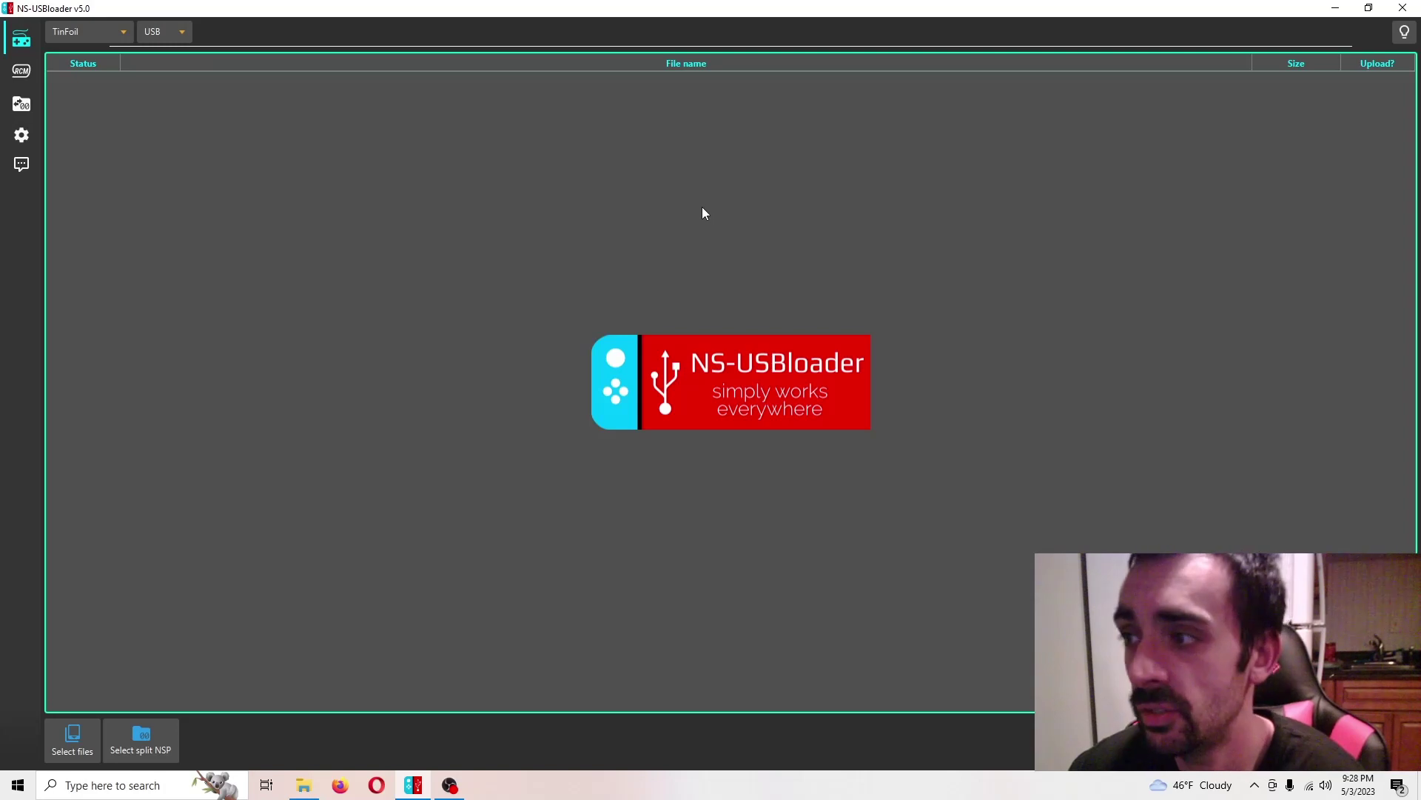
Download and install the Nintendo Switch drivers from NS-USBloader's settings, and return to the game upload page.
click(15, 139)
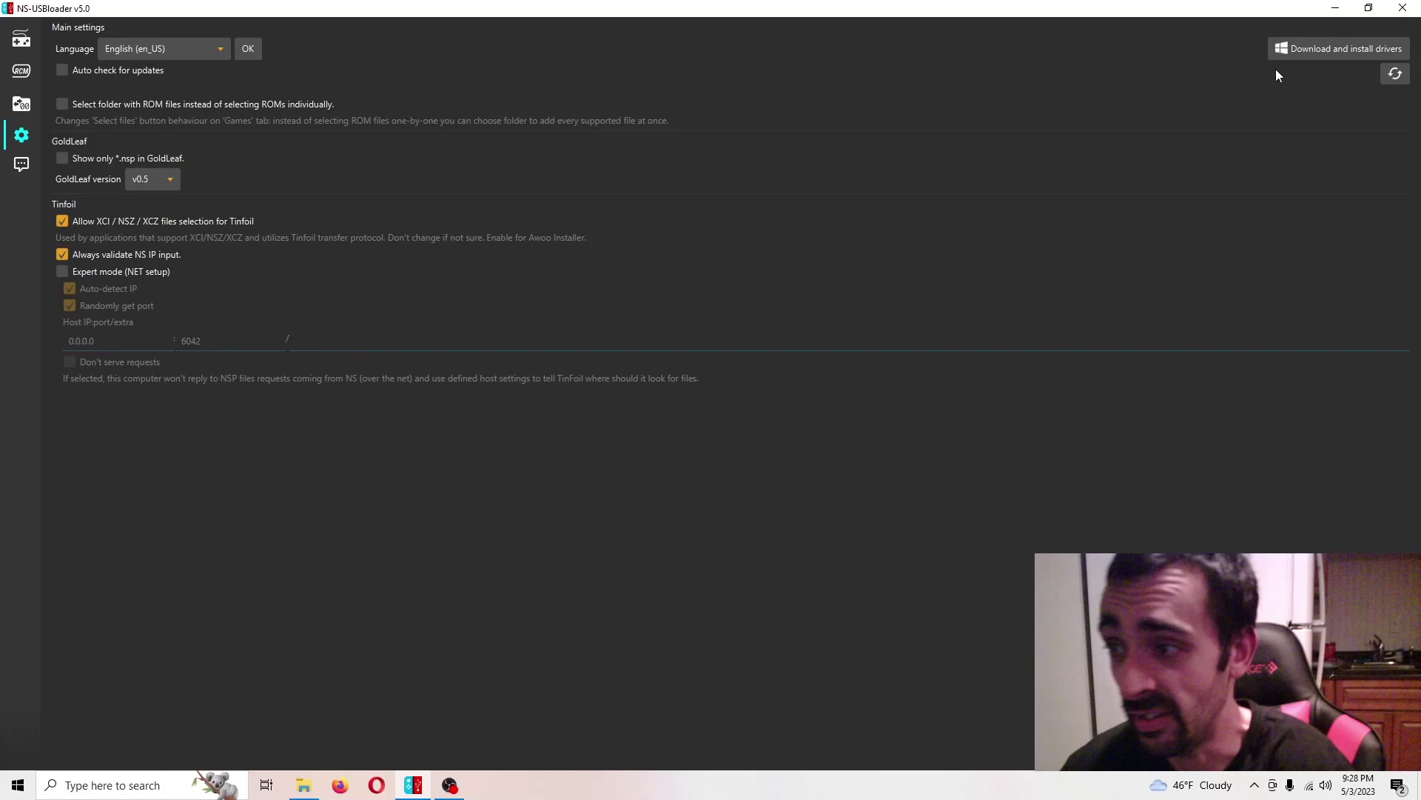
click(1322, 51)
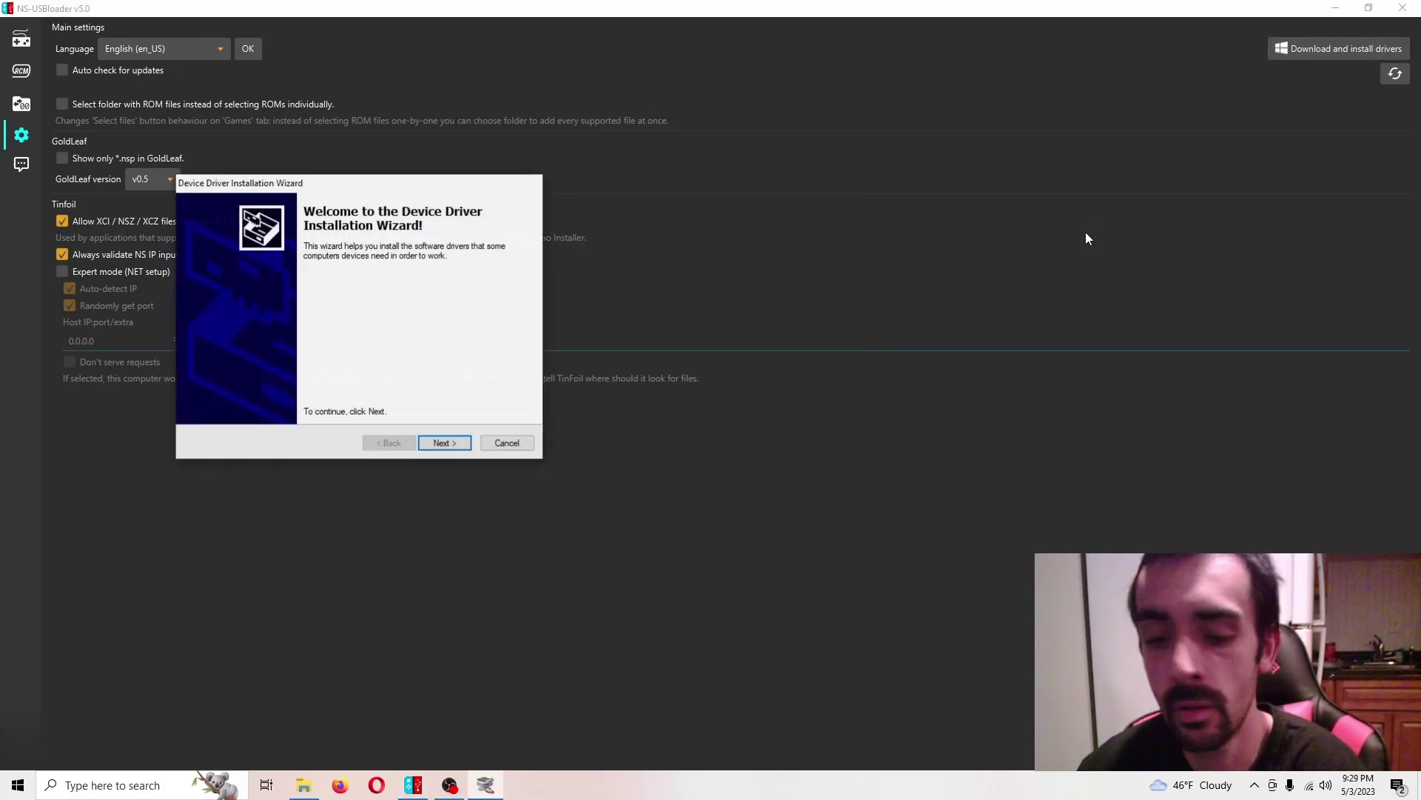
click(442, 442)
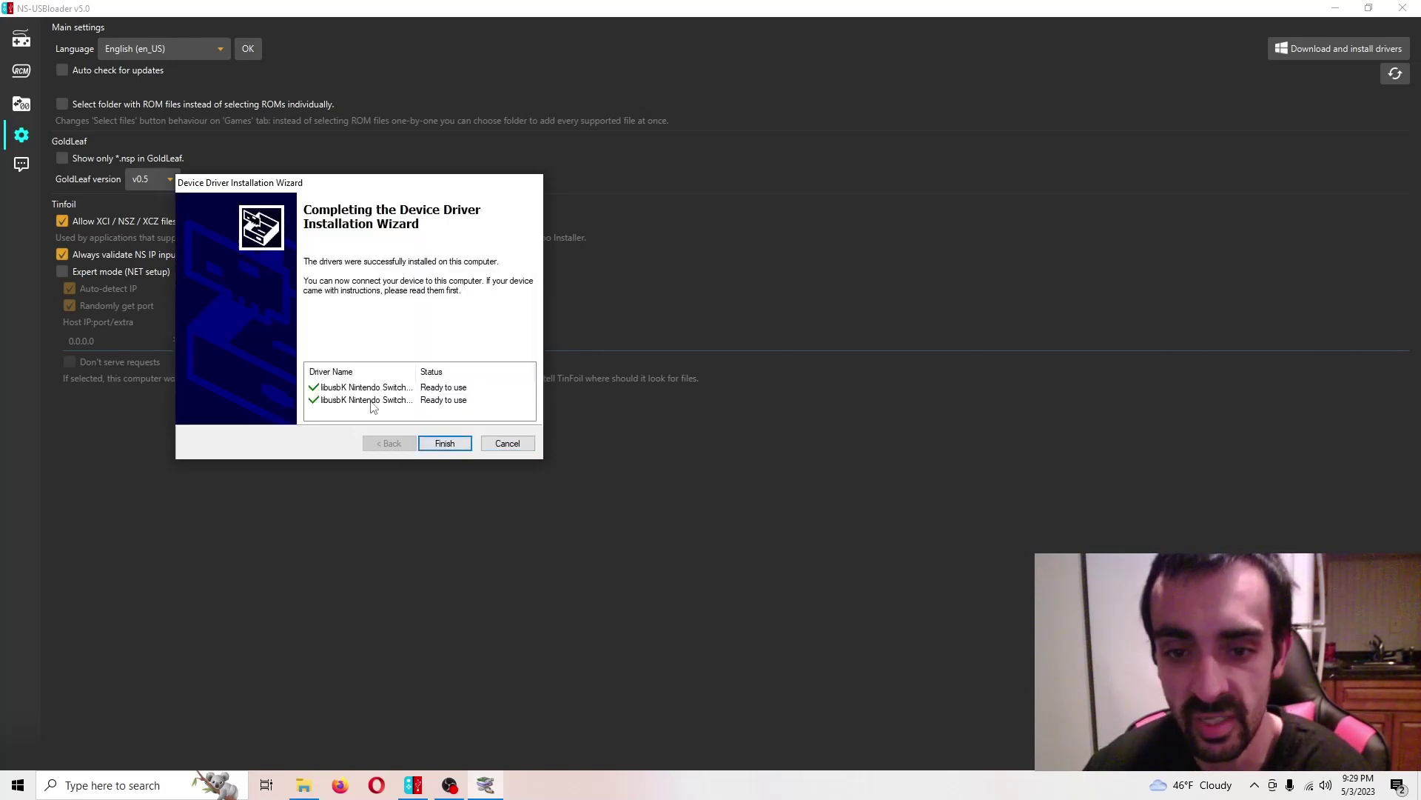
click(446, 444)
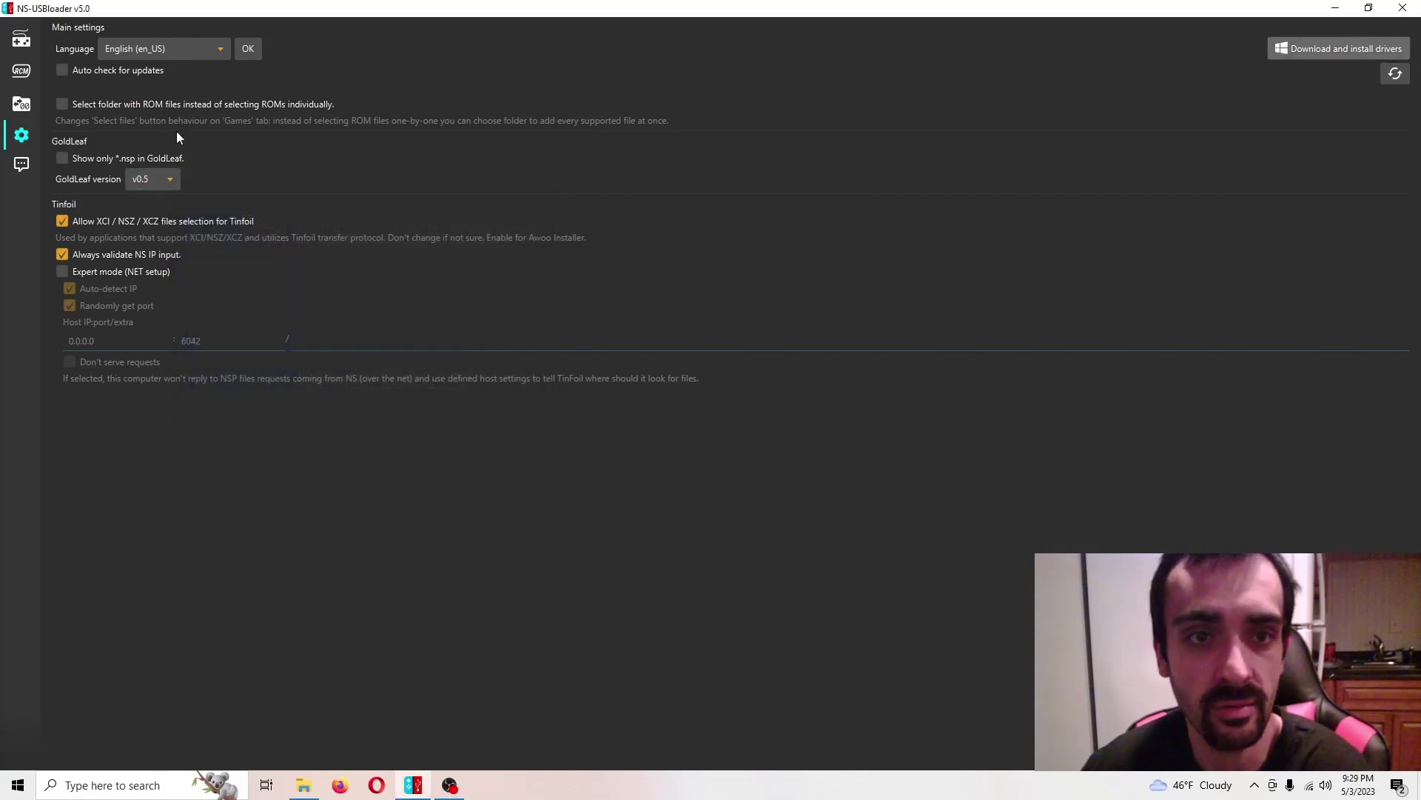
click(21, 40)
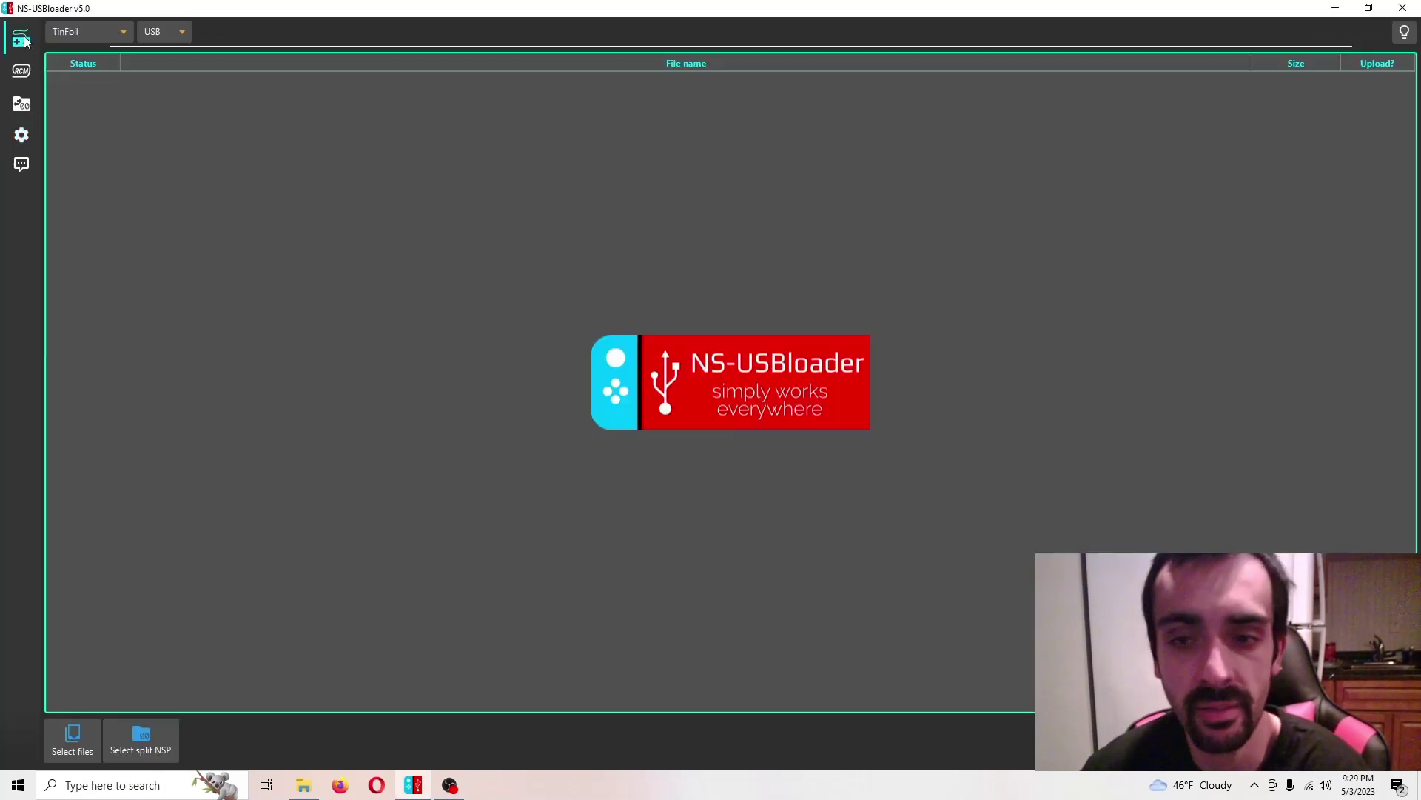
Switch to File Explorer and examine the test.nsp file in the "install games over wifi" folder.
click(451, 785)
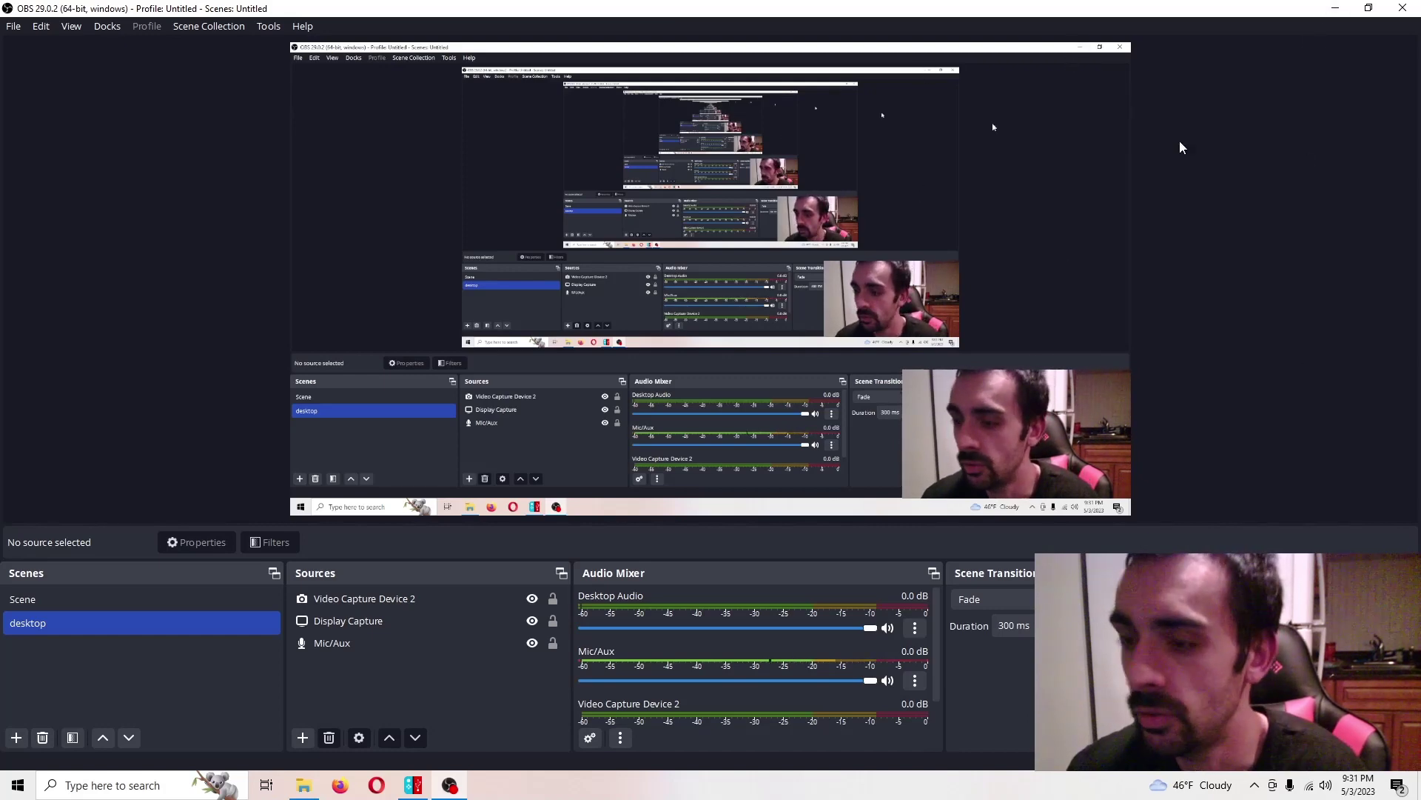
click(458, 793)
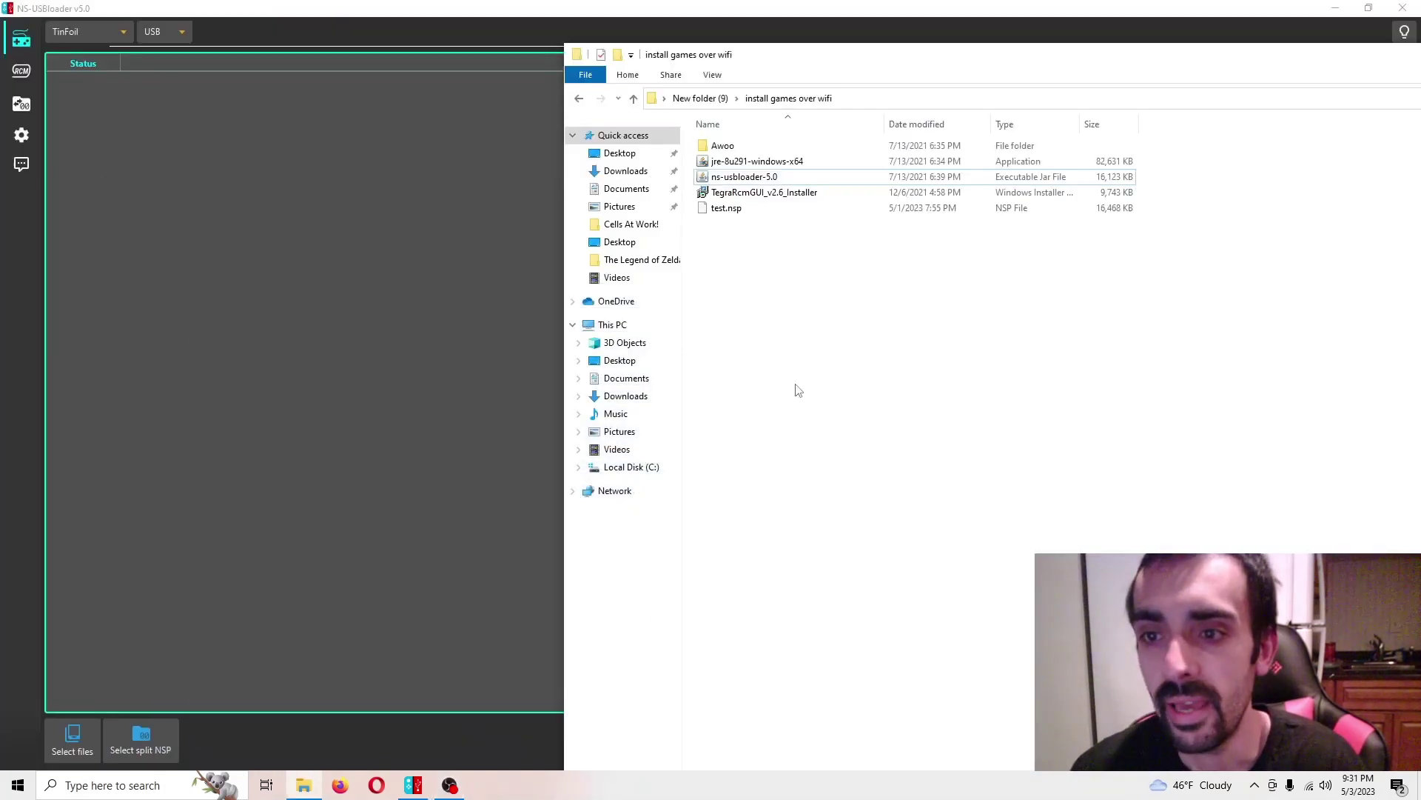
click(729, 212)
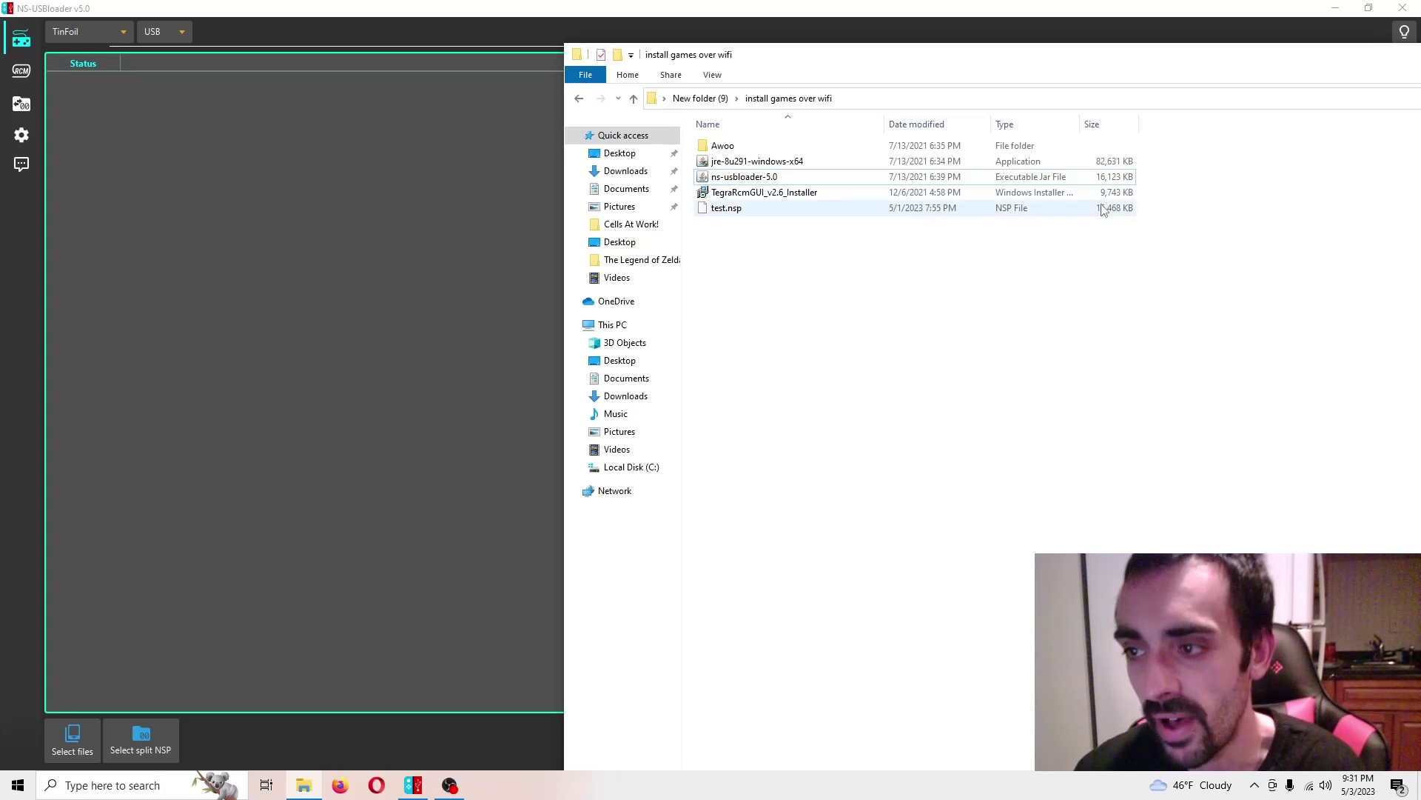
click(1091, 303)
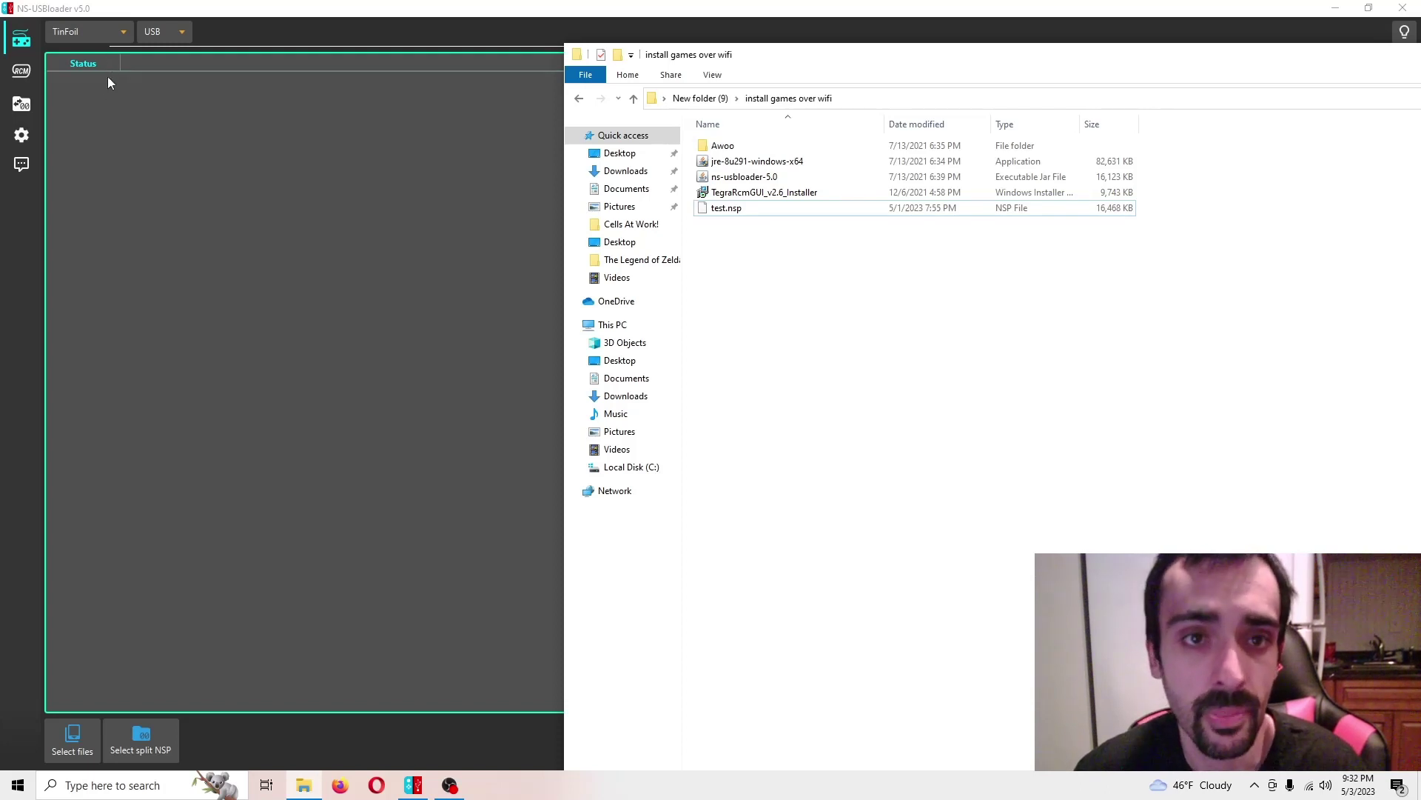
Select TinFoil as the transfer protocol and USB as the connection type in NS-USBloader.
click(84, 37)
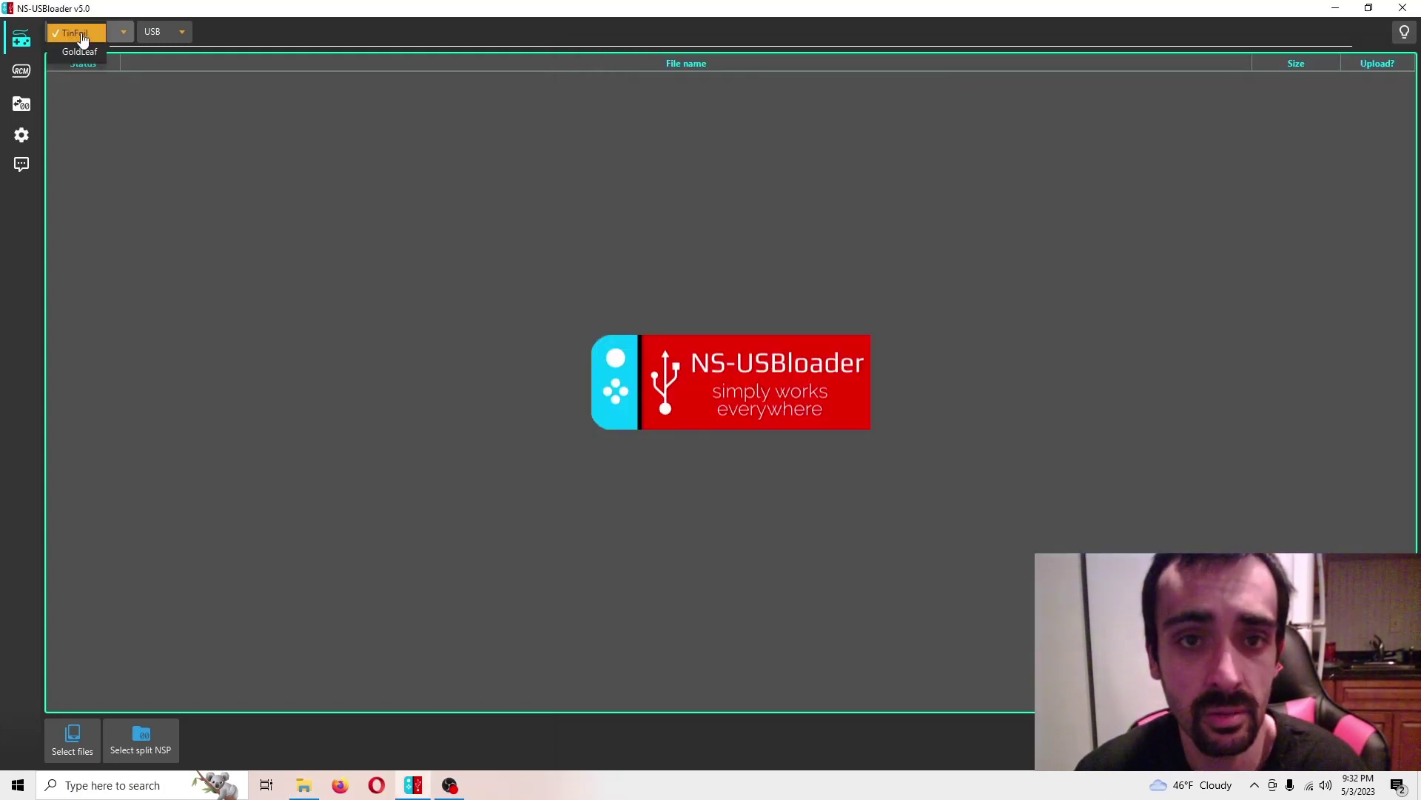
click(82, 34)
click(167, 34)
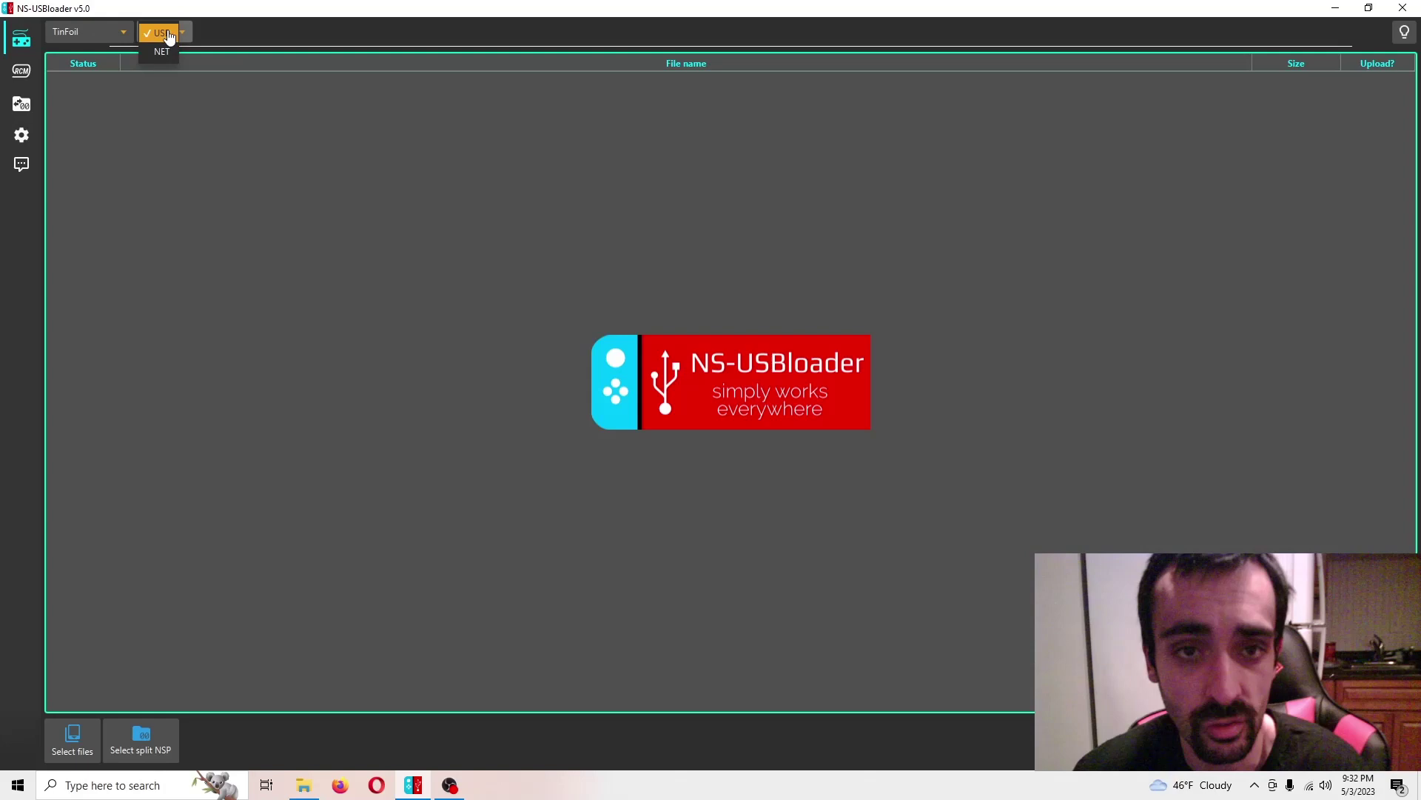
click(167, 34)
Switch the transfer protocol to GoldLeaf, and change it back to TinFoil.
click(80, 33)
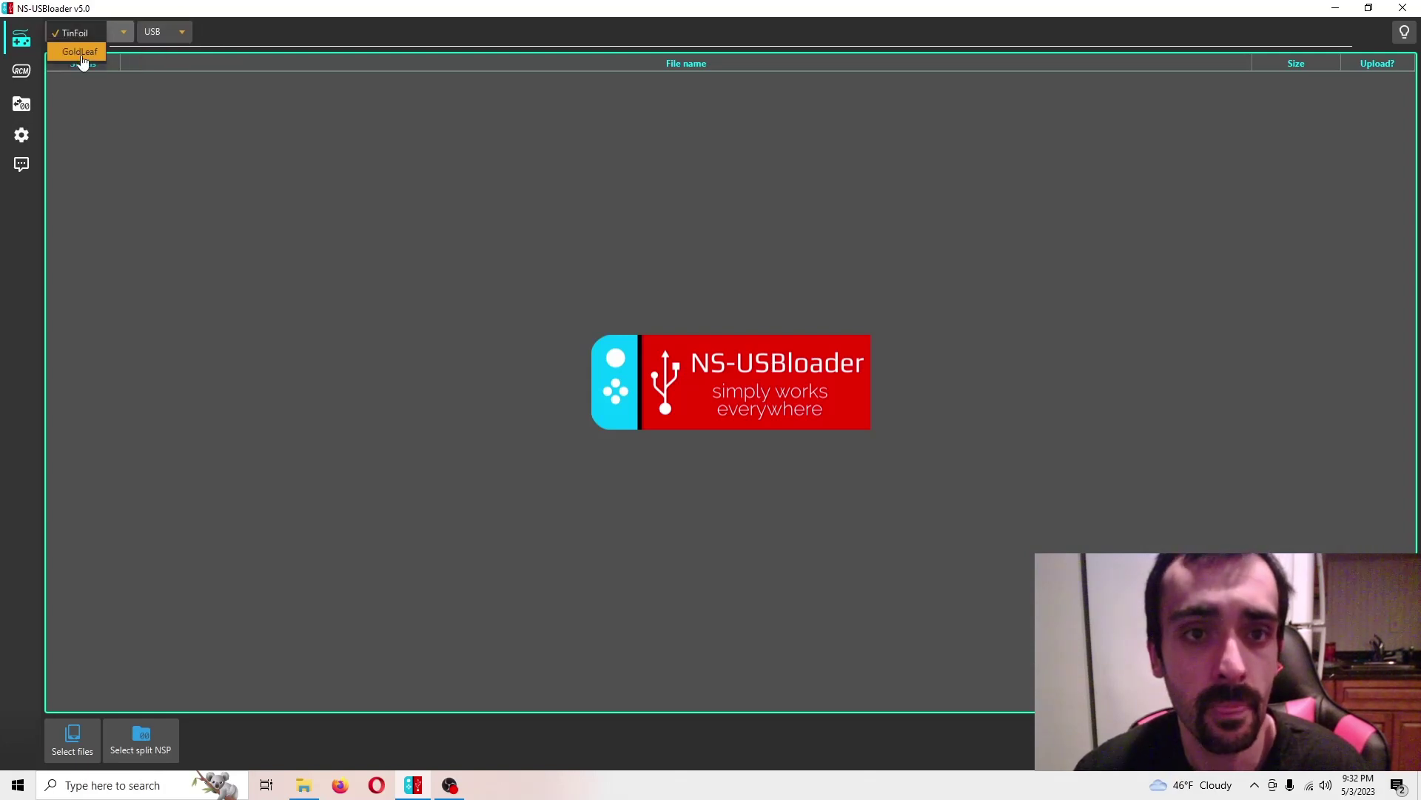
click(82, 62)
click(80, 34)
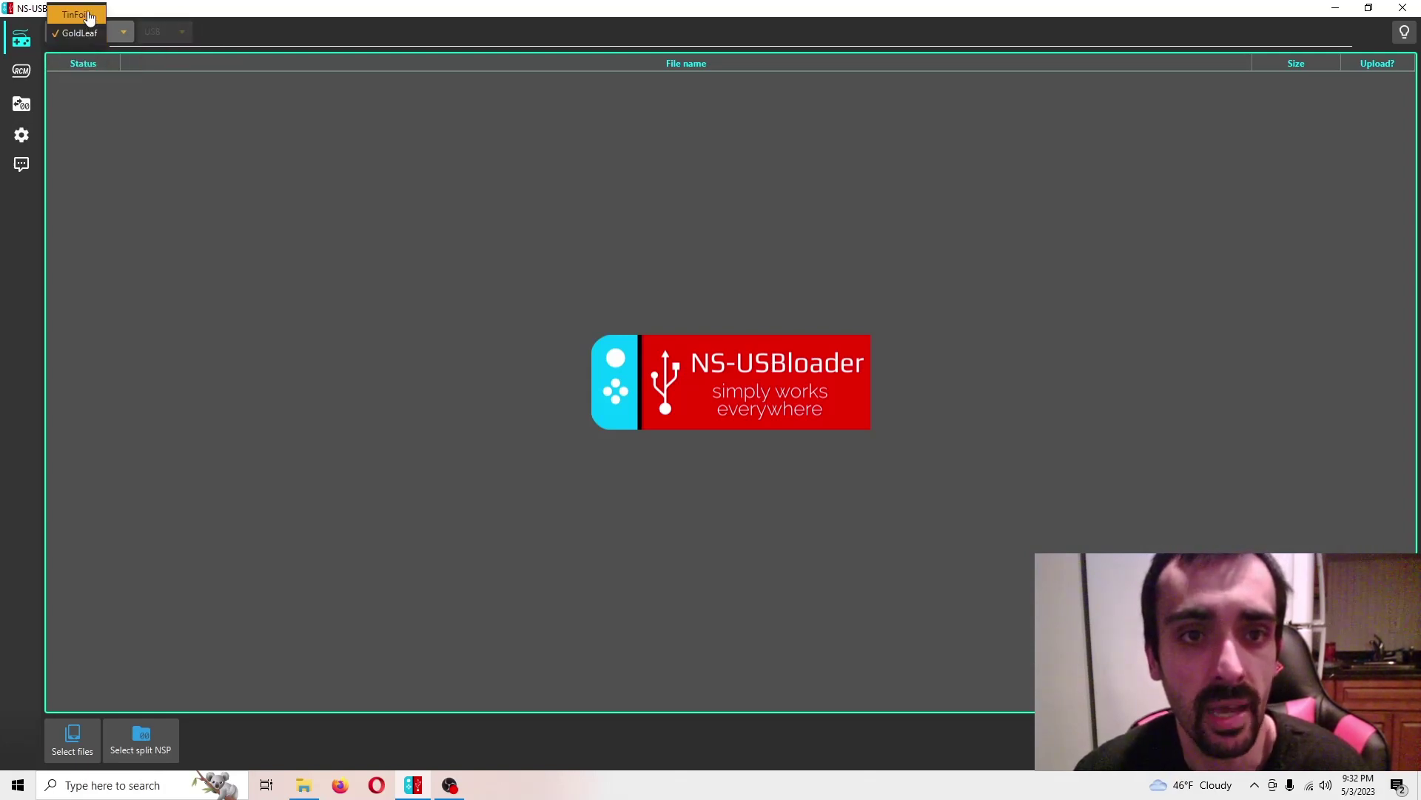
click(89, 16)
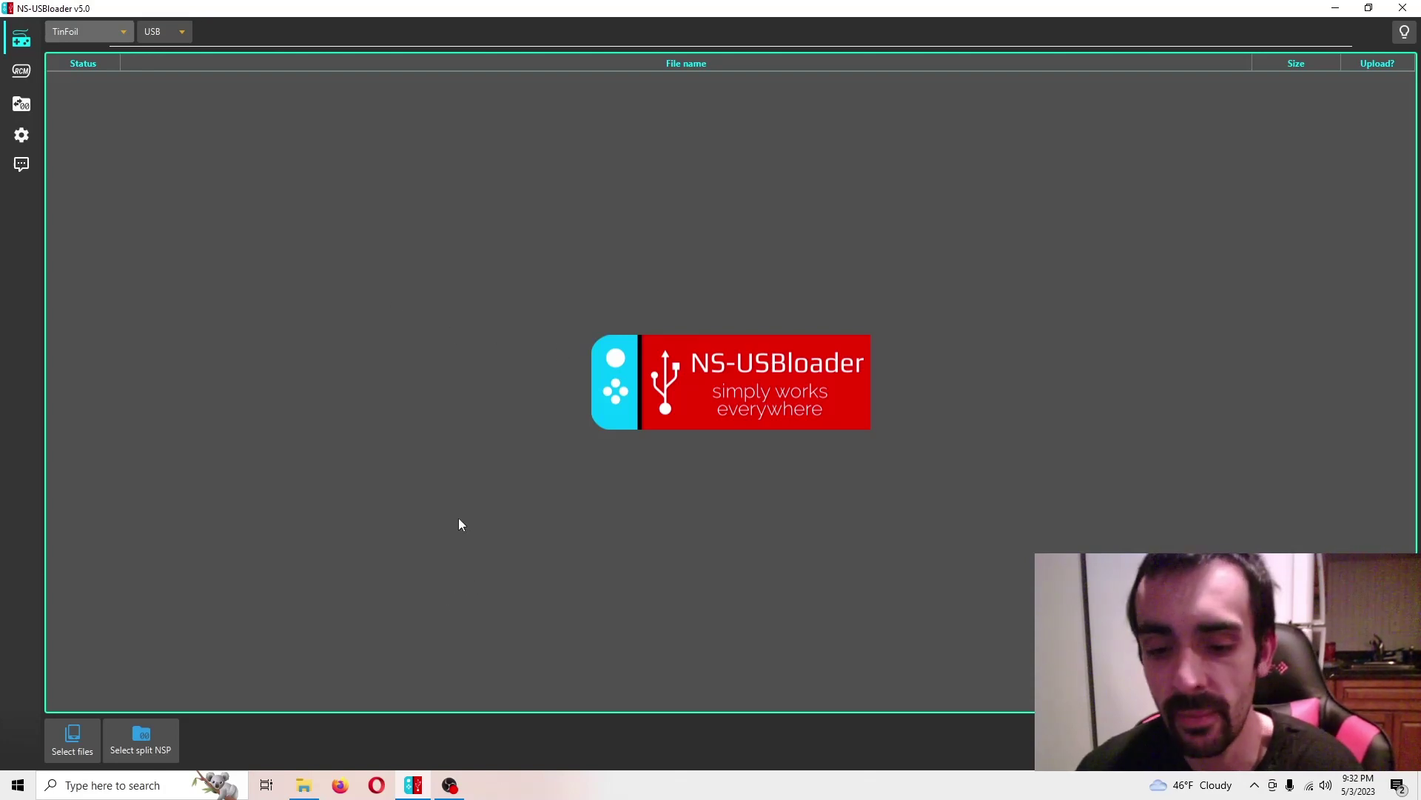
Add test.nsp from File Explorer to NS-USBloader's file list and start uploading it to the Switch.
click(303, 785)
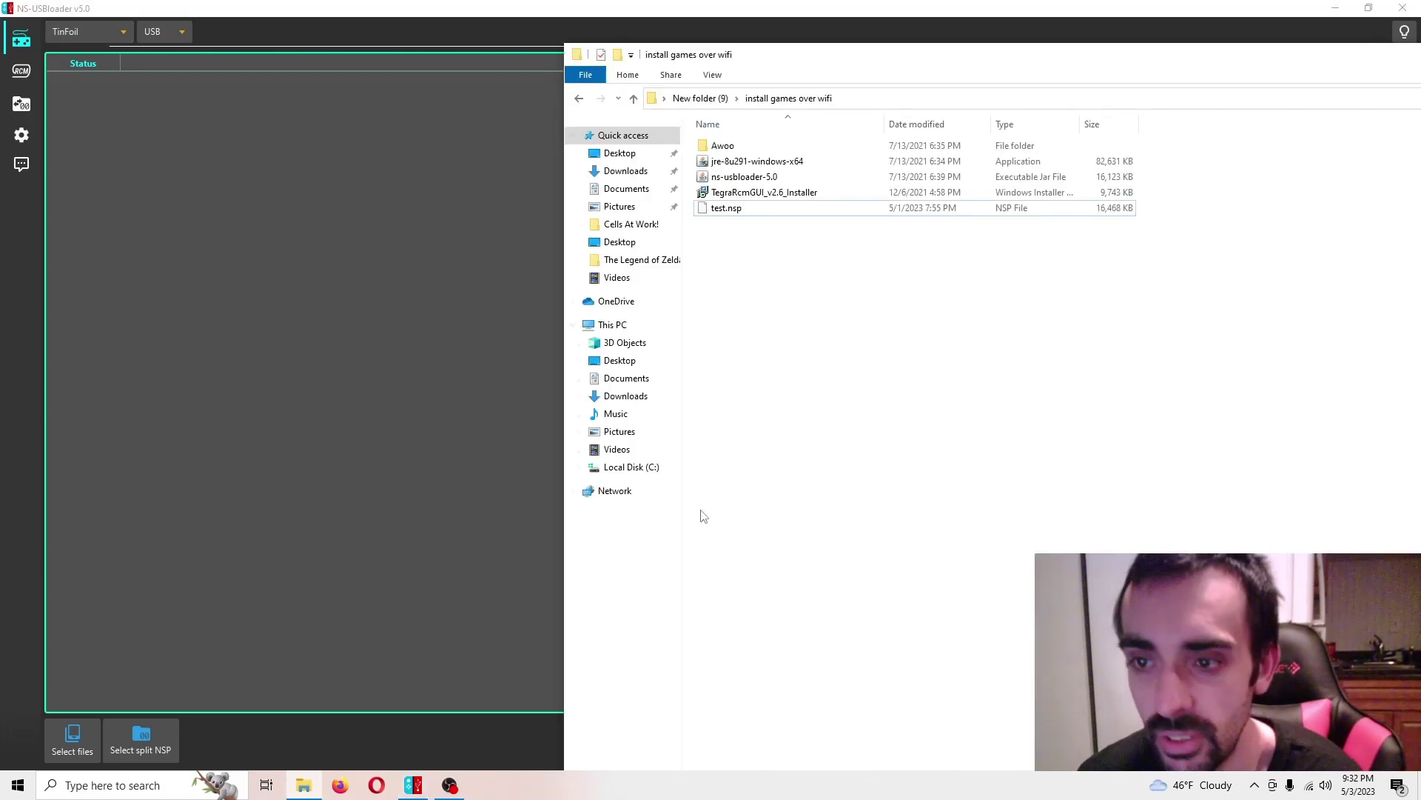
click(739, 210)
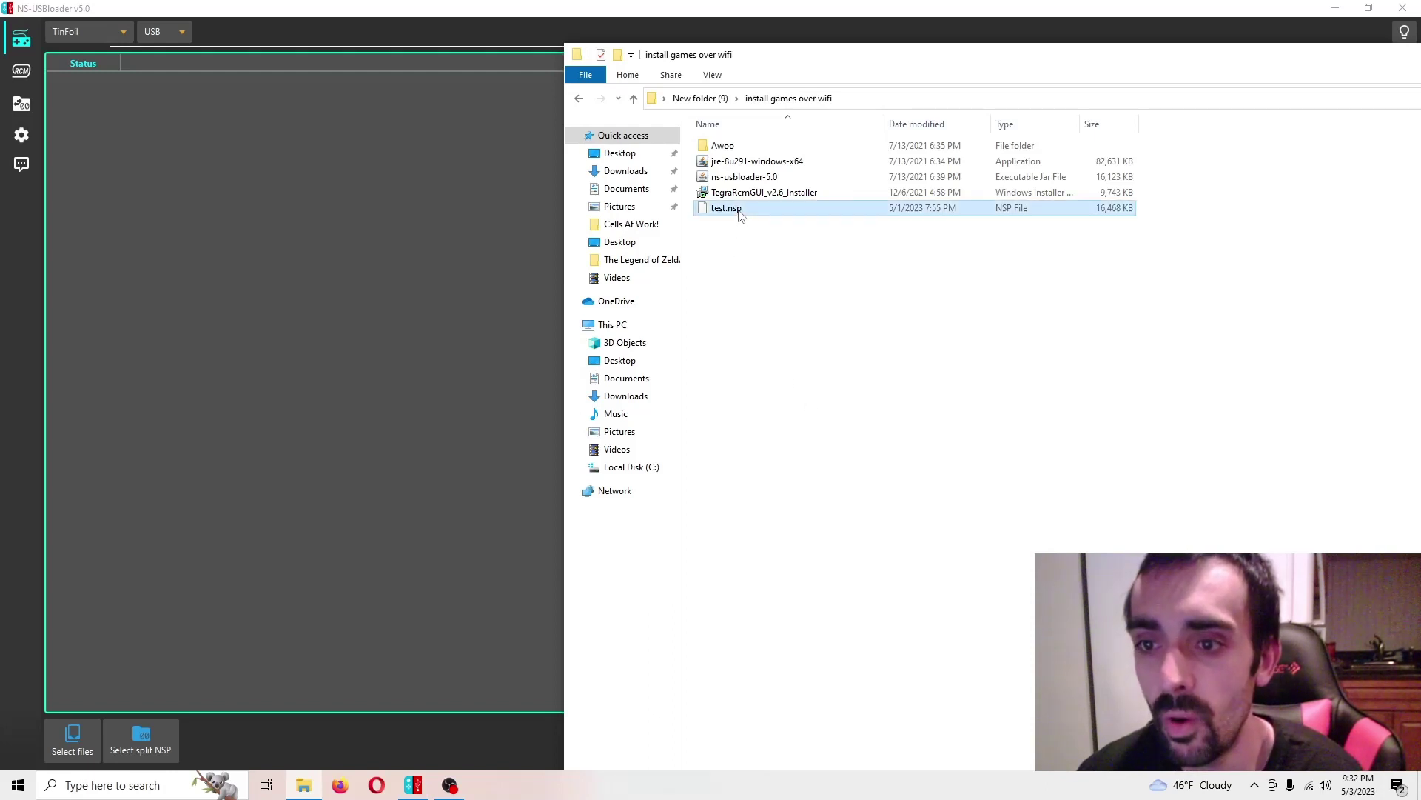
drag(740, 214, 437, 259)
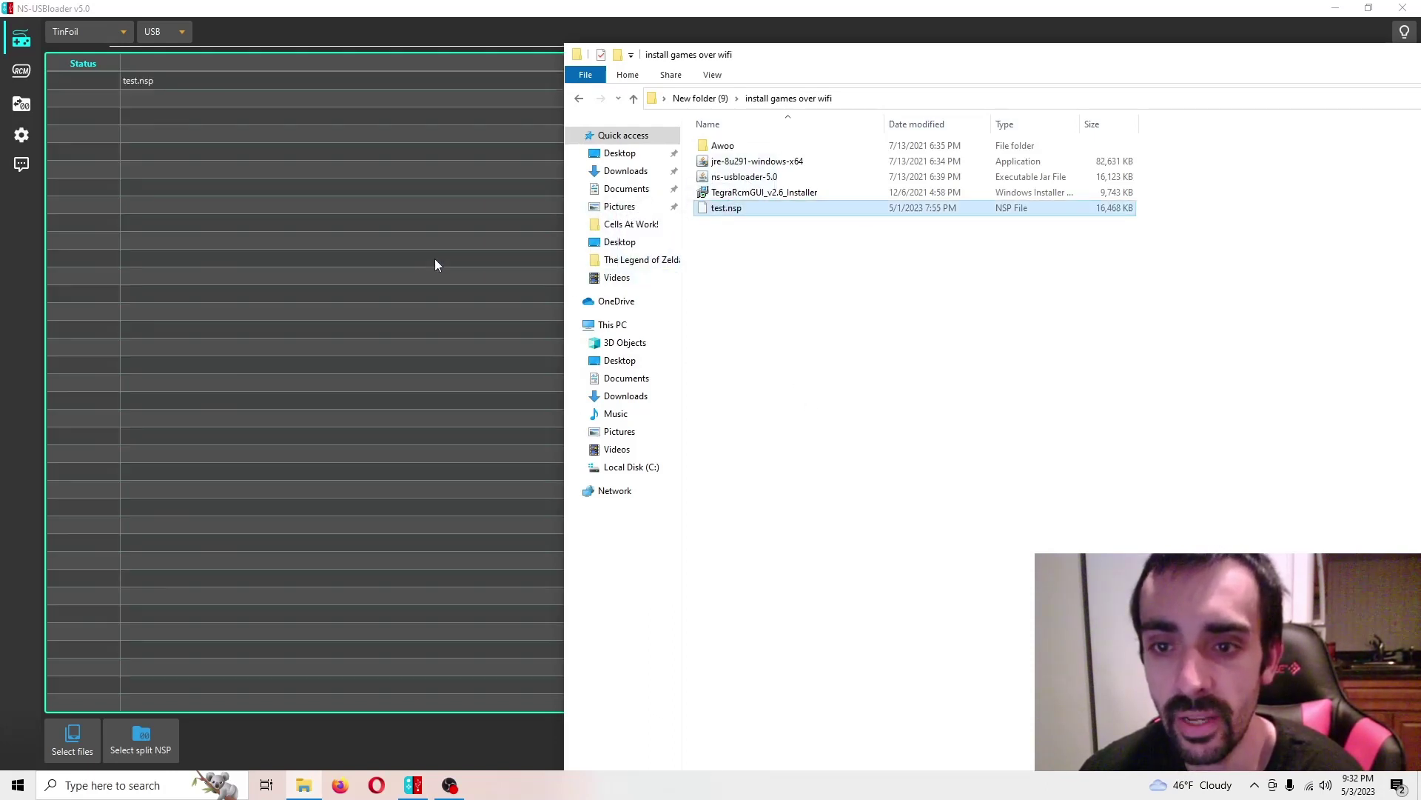
click(407, 30)
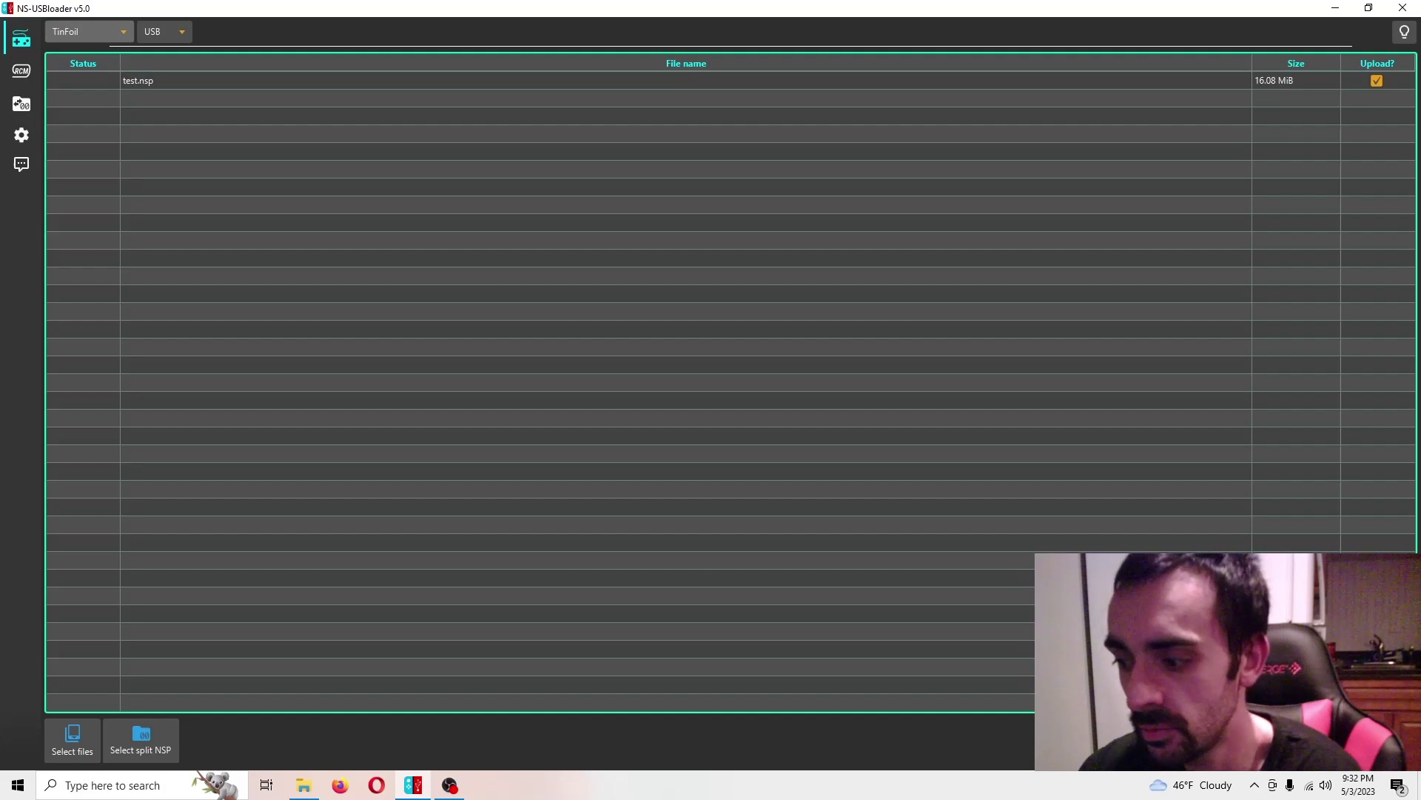
click(1332, 740)
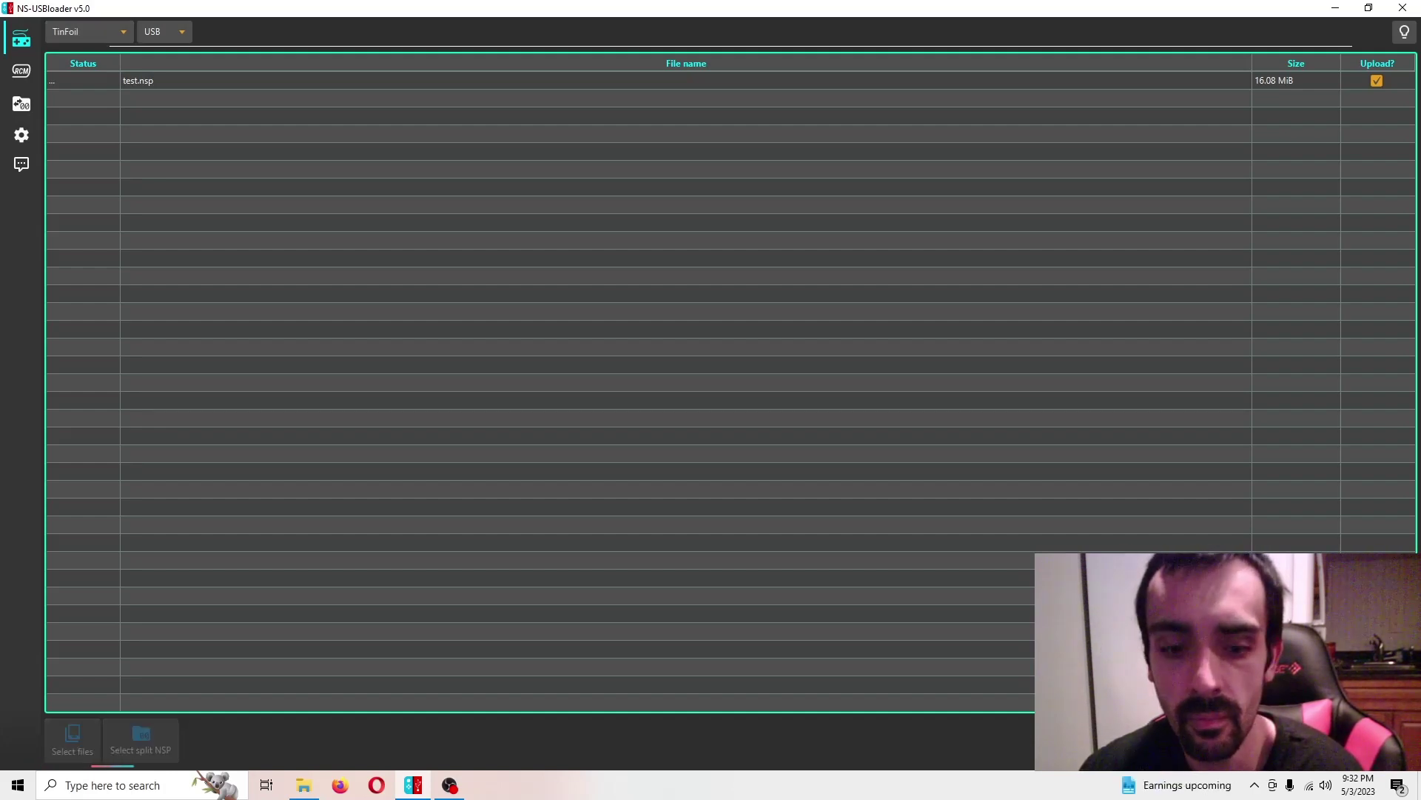